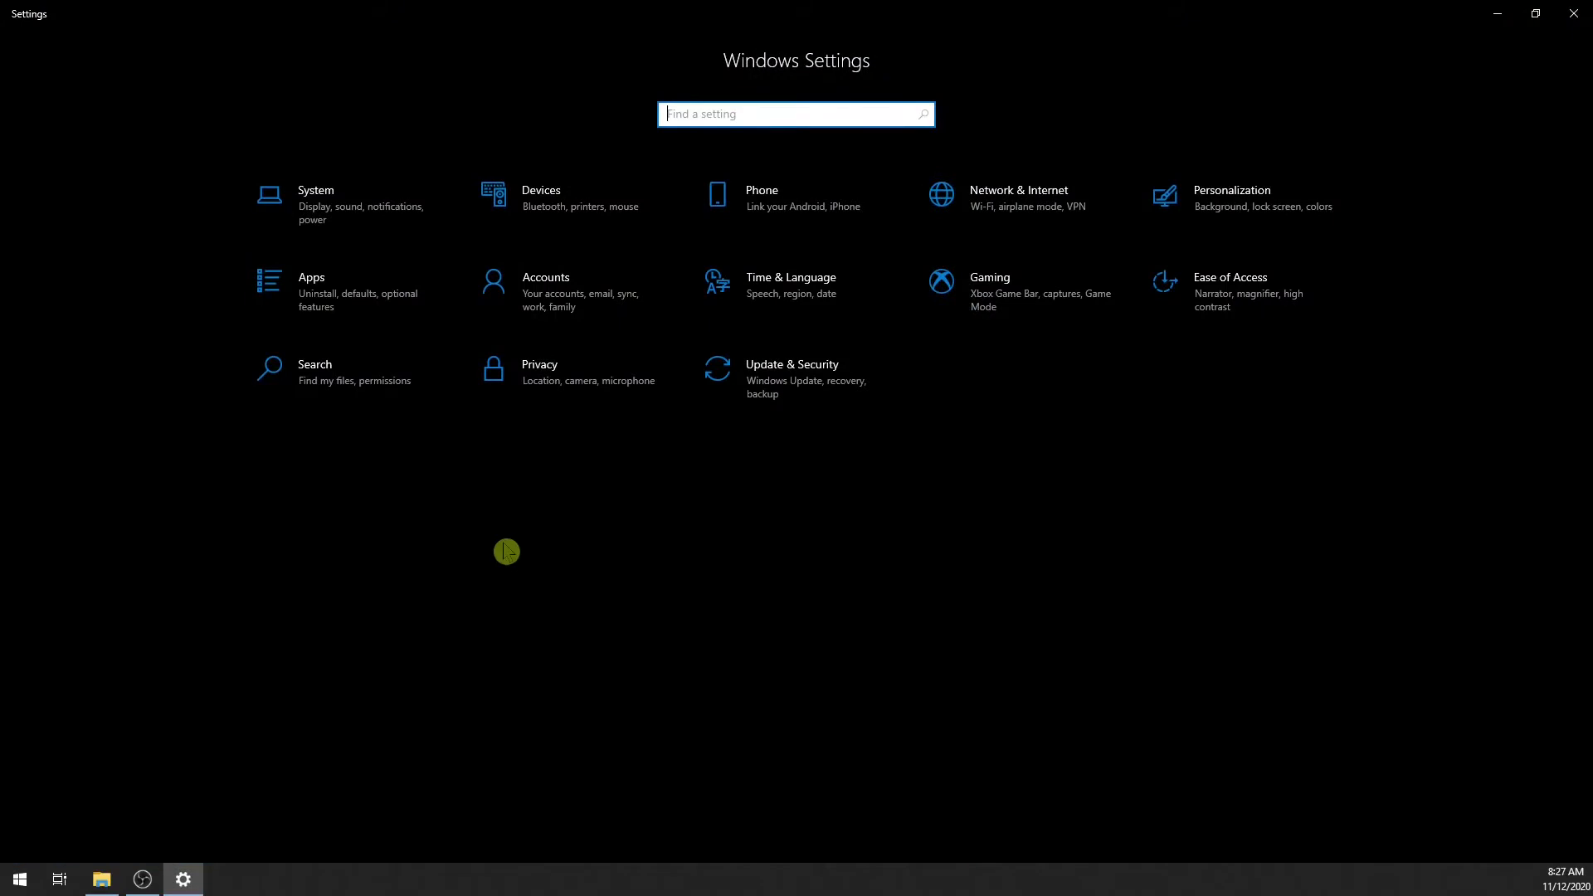
# Open the Default apps settings, launch Firefox and accept its offer to become the default browser
pyautogui.click(372, 290)
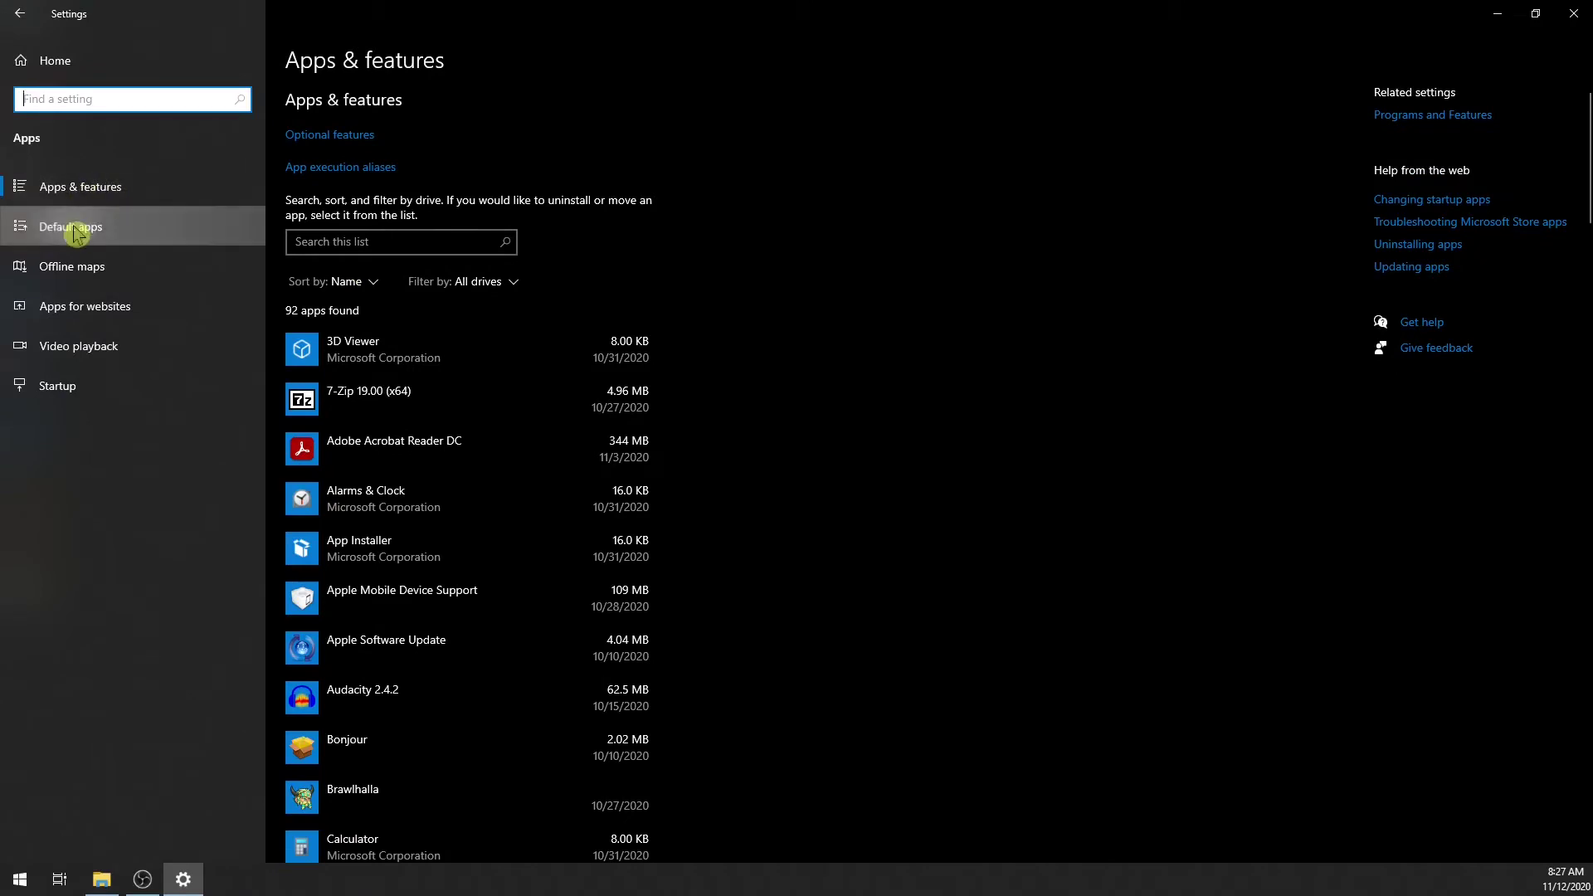
pyautogui.click(121, 238)
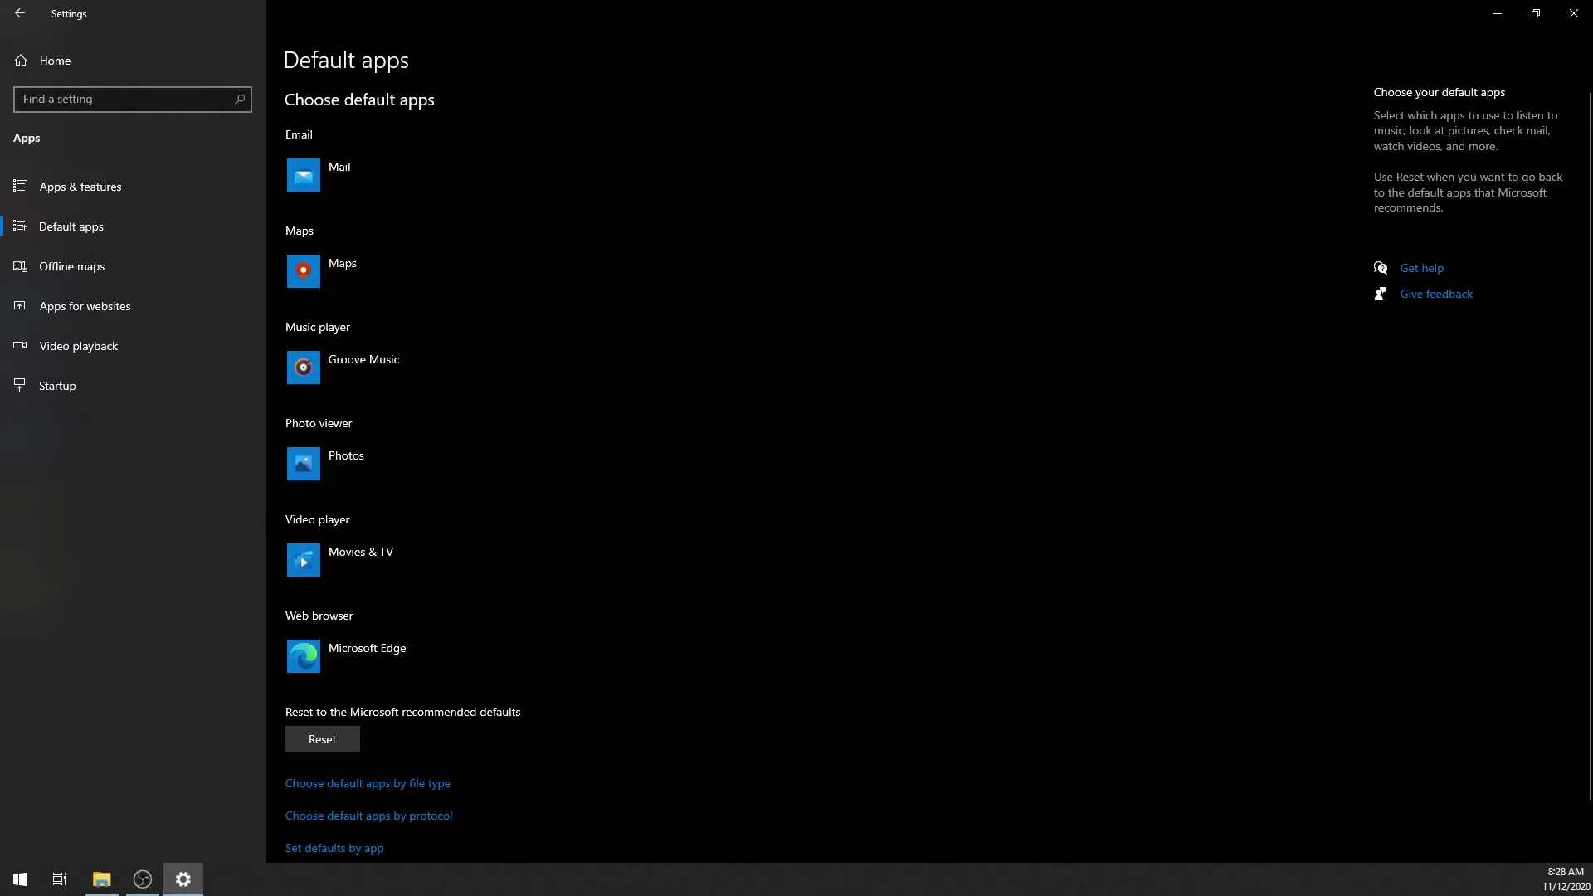
pyautogui.click(18, 885)
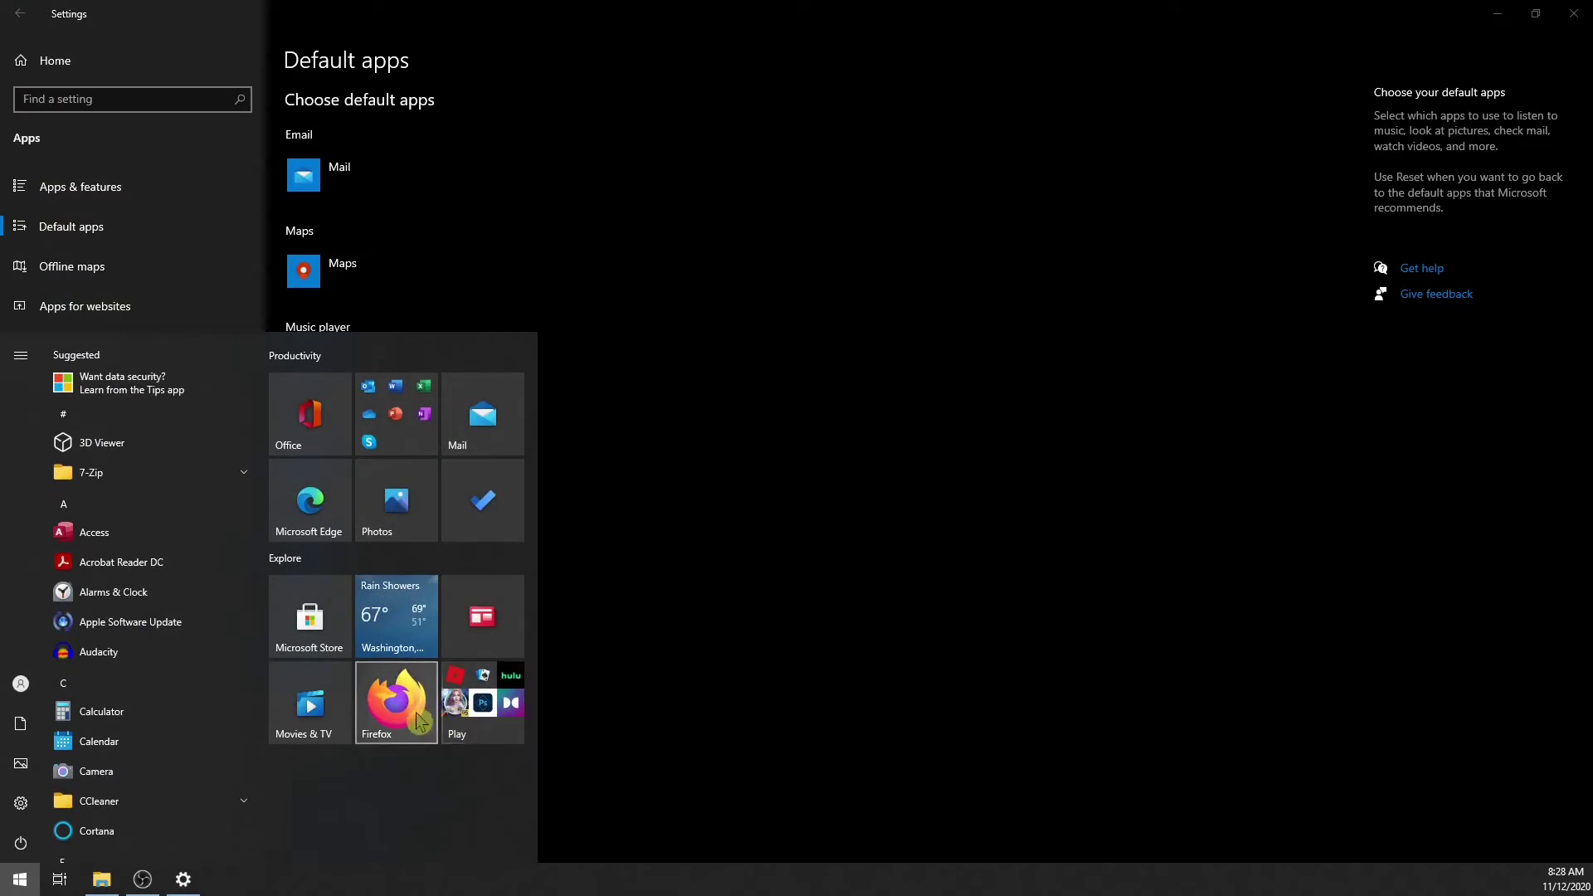
pyautogui.click(397, 704)
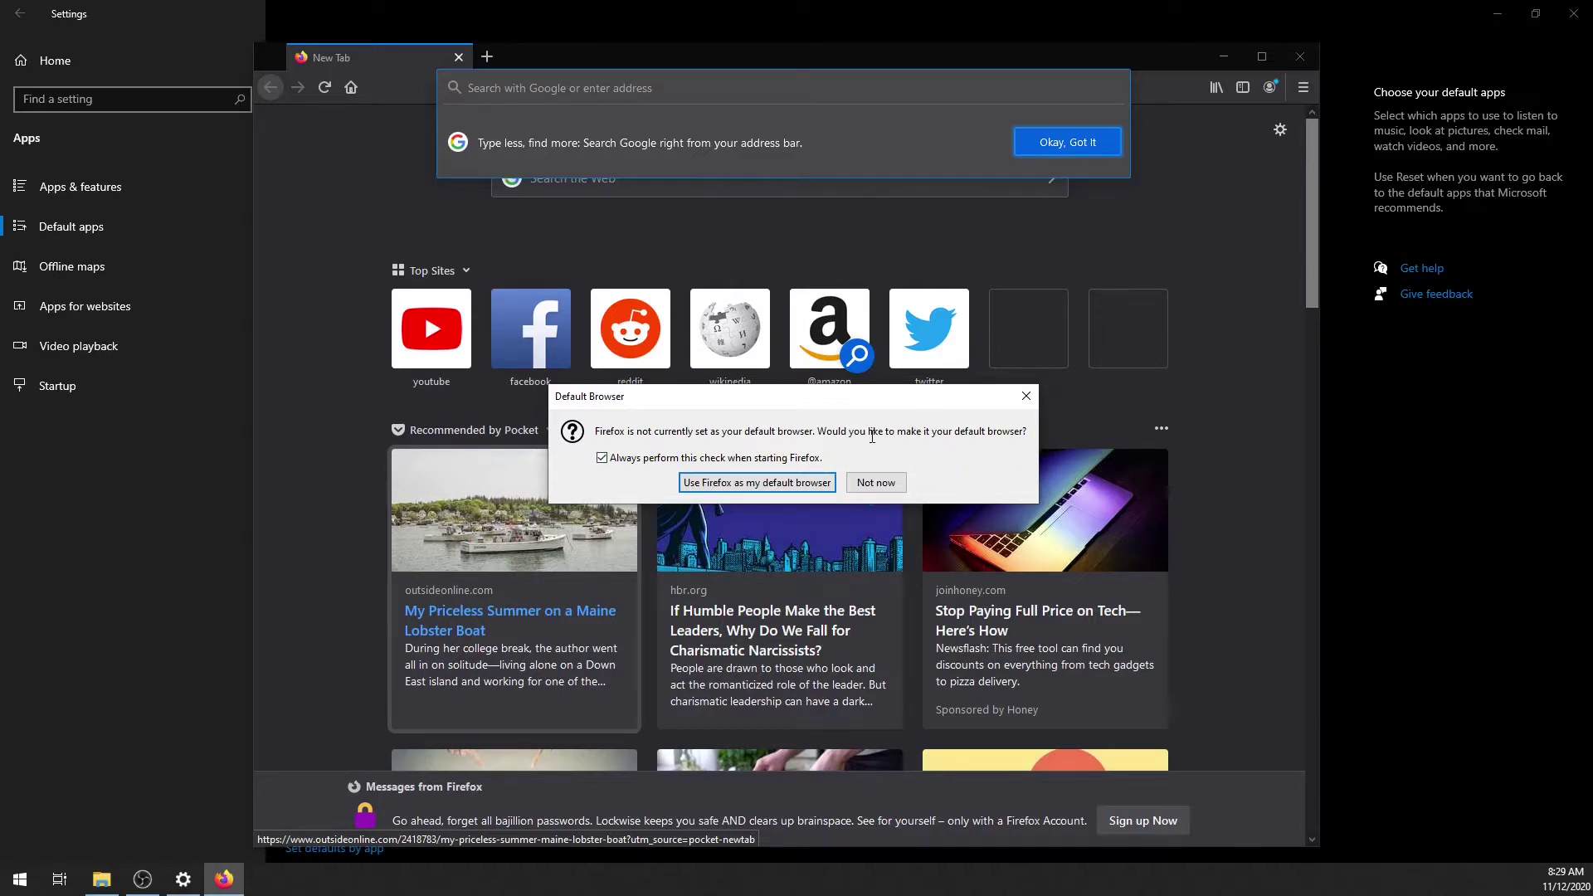
pyautogui.click(773, 485)
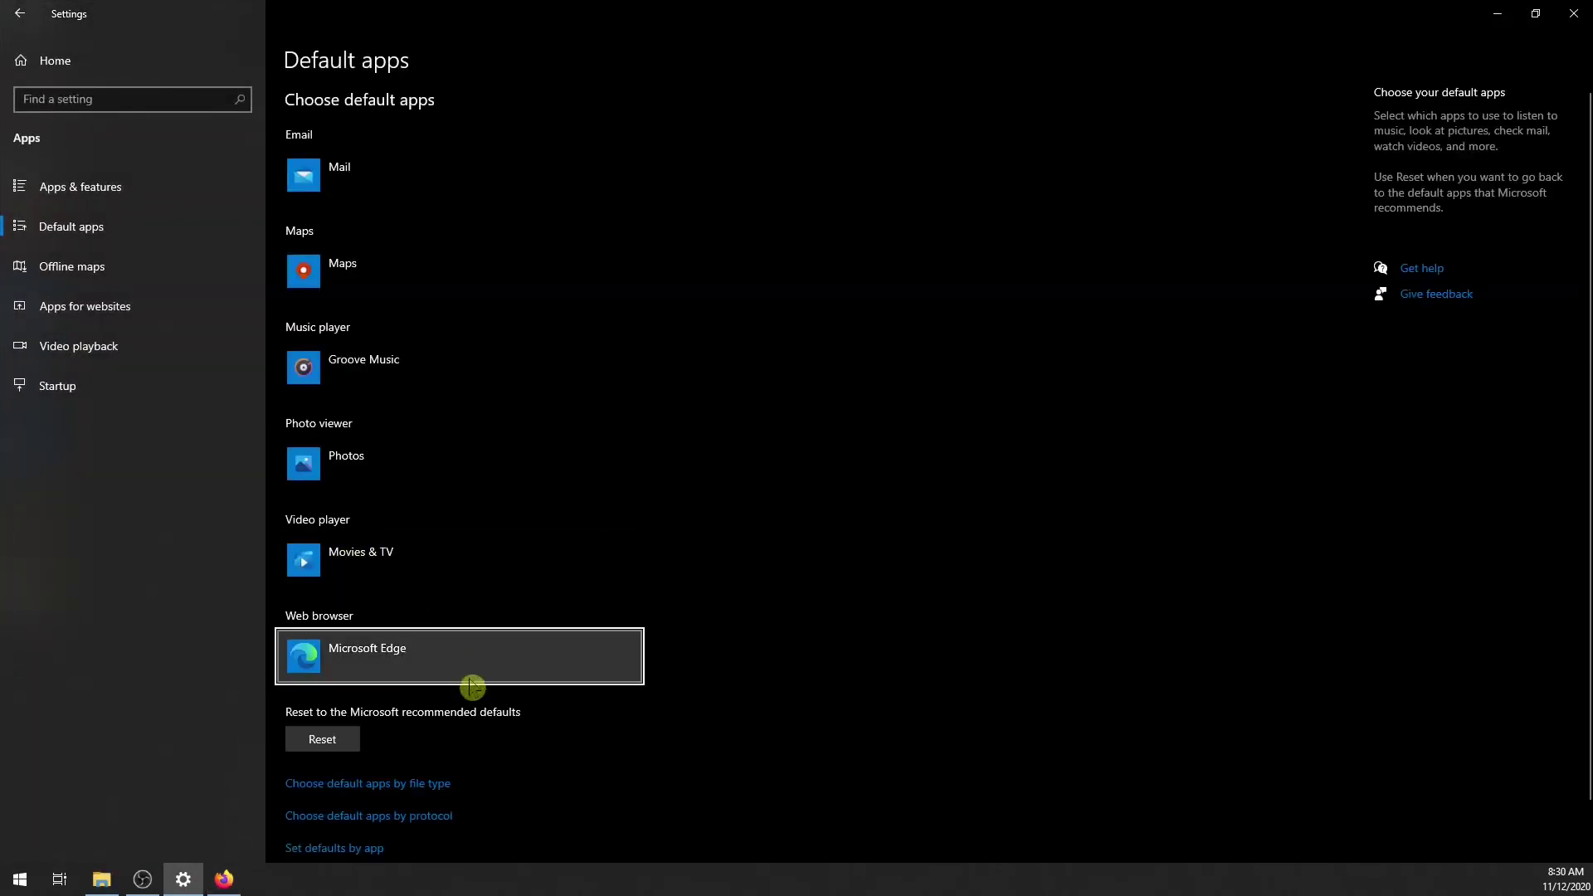
# Set the default web browser to Firefox, choosing to switch anyway instead of trying Microsoft Edge
pyautogui.click(380, 648)
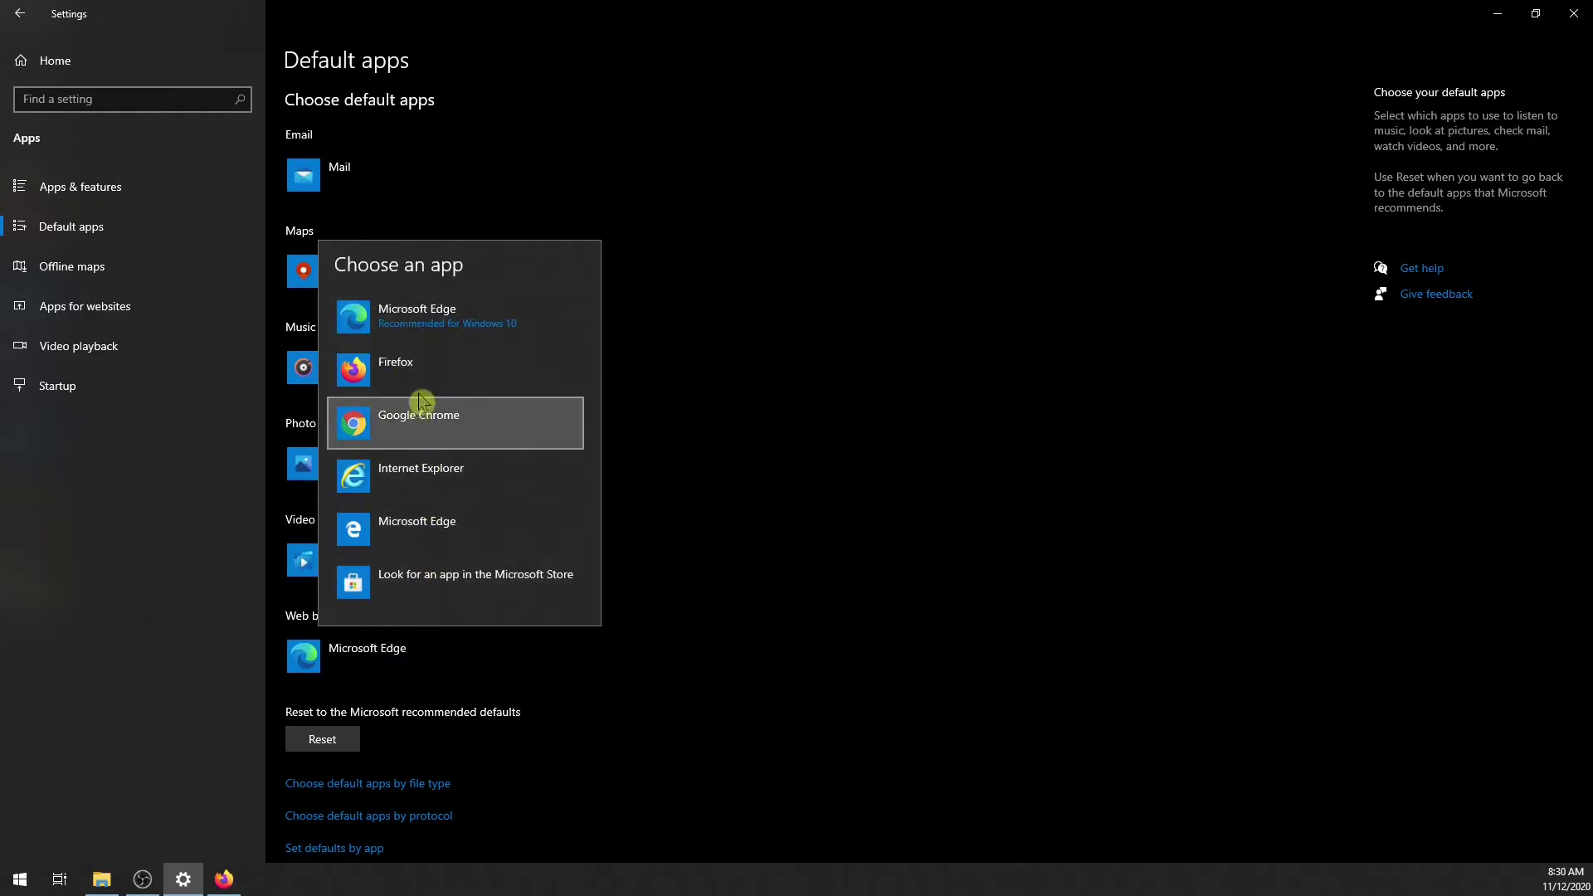
pyautogui.click(422, 365)
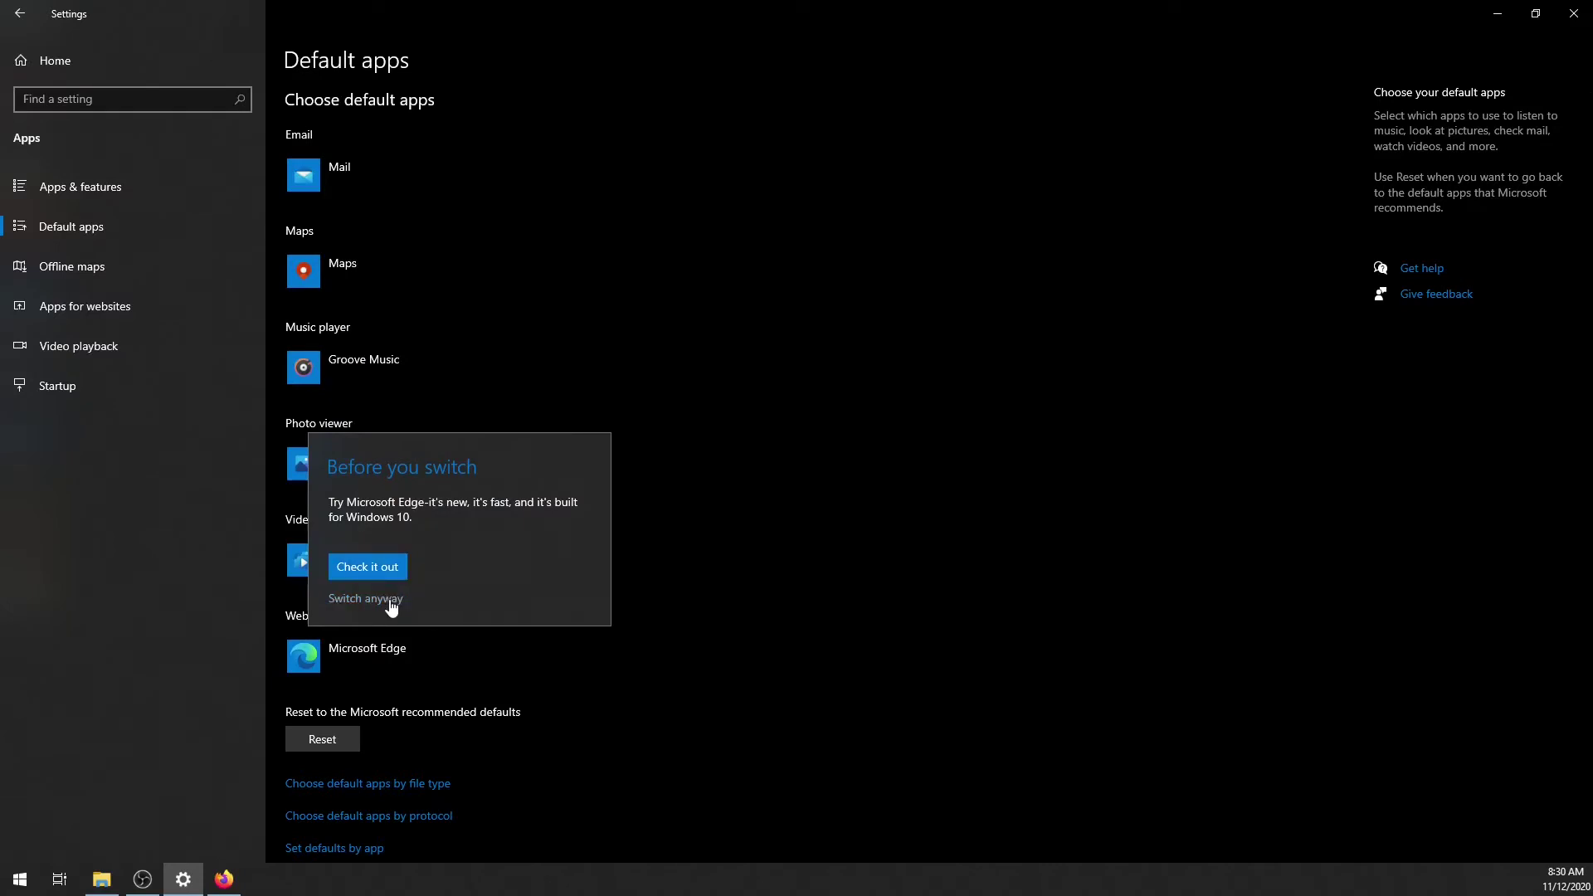
pyautogui.click(391, 606)
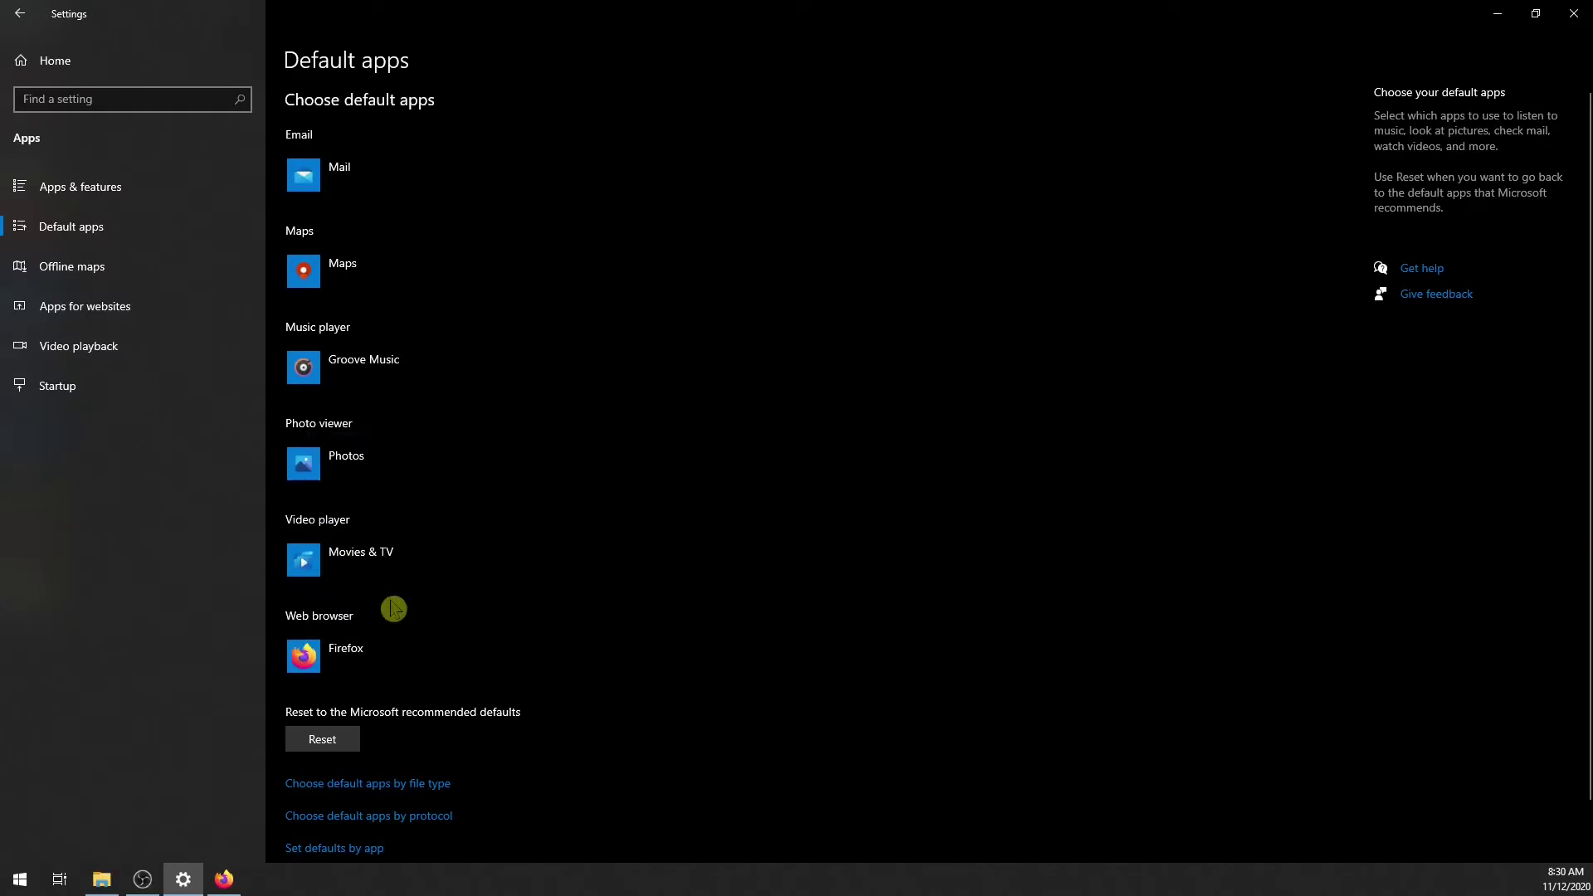
# Launch Firefox again to check whether it still asks to be the default browser, and close it
pyautogui.click(13, 878)
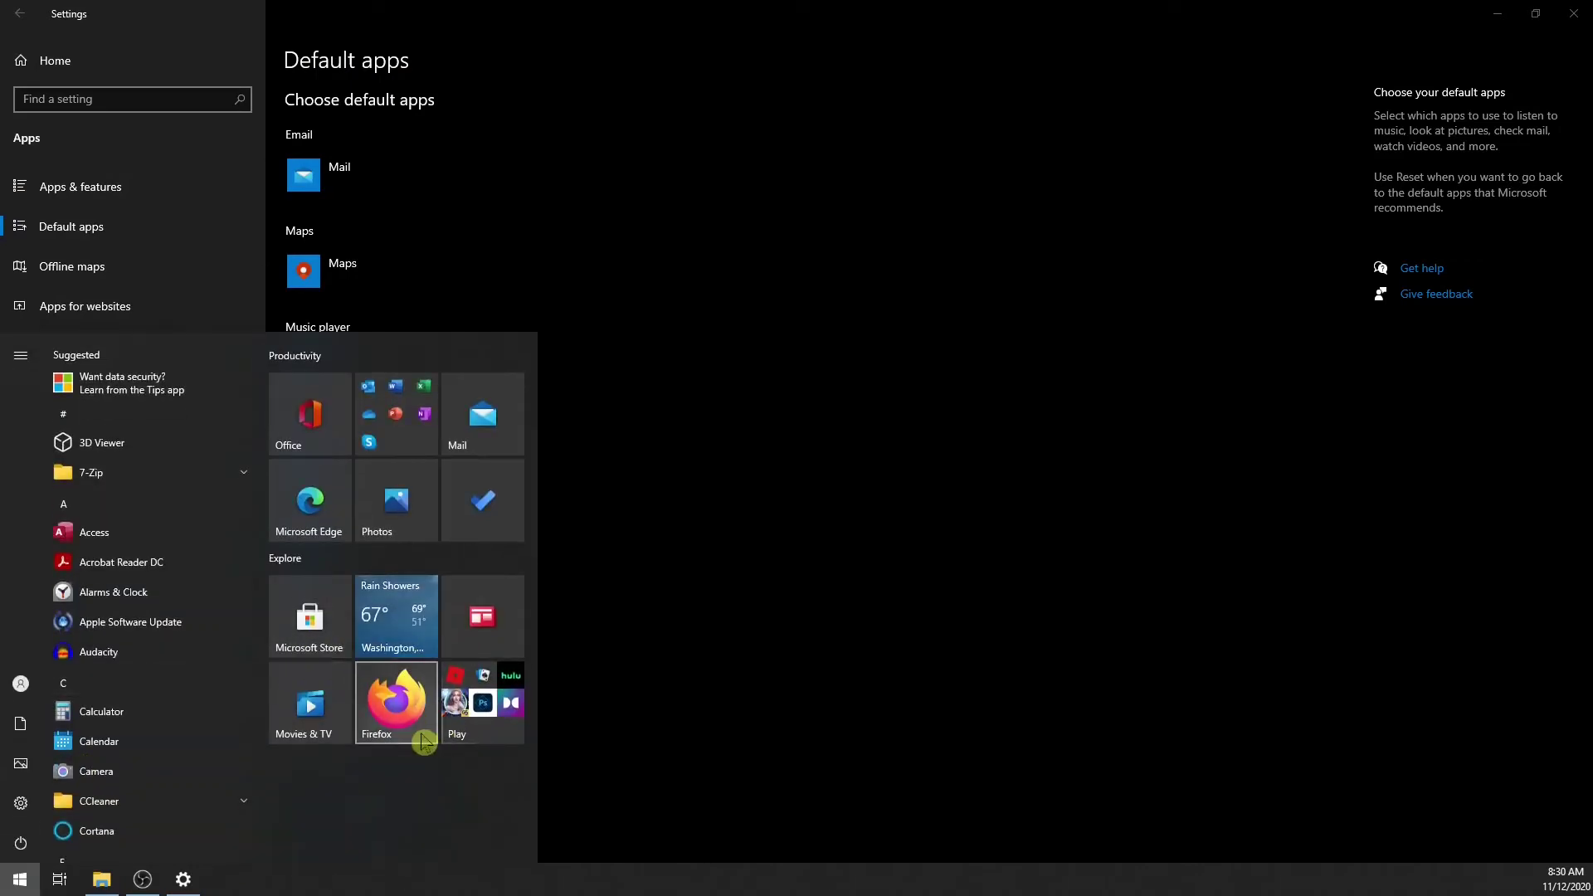
pyautogui.click(424, 742)
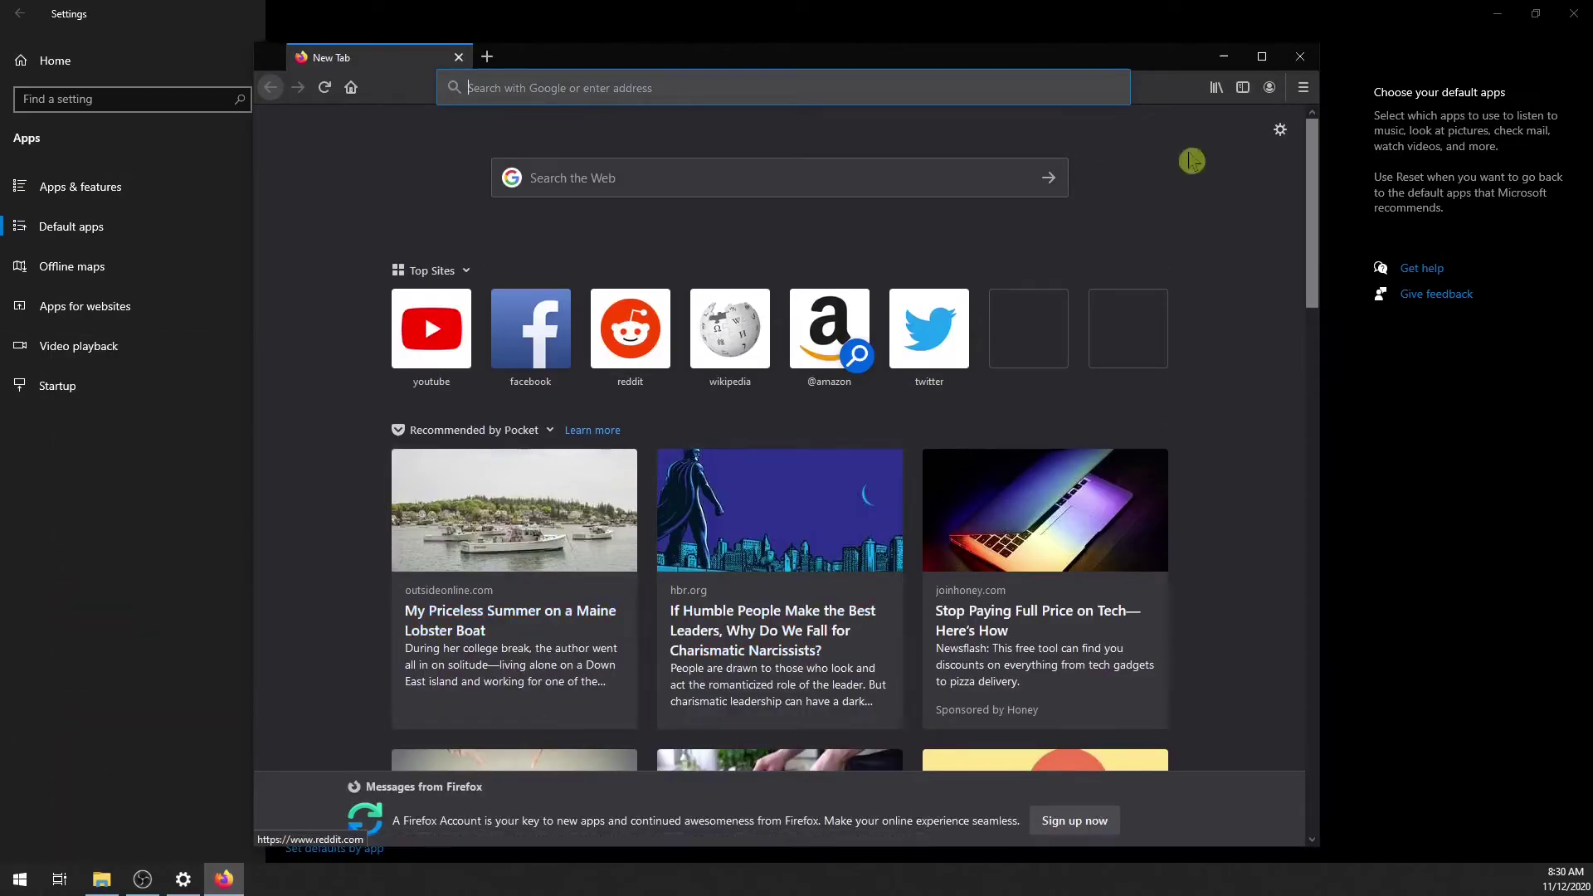
pyautogui.click(1316, 61)
# Review the available default app choices for Email and Maps, dismissing each list without a selection
pyautogui.click(414, 183)
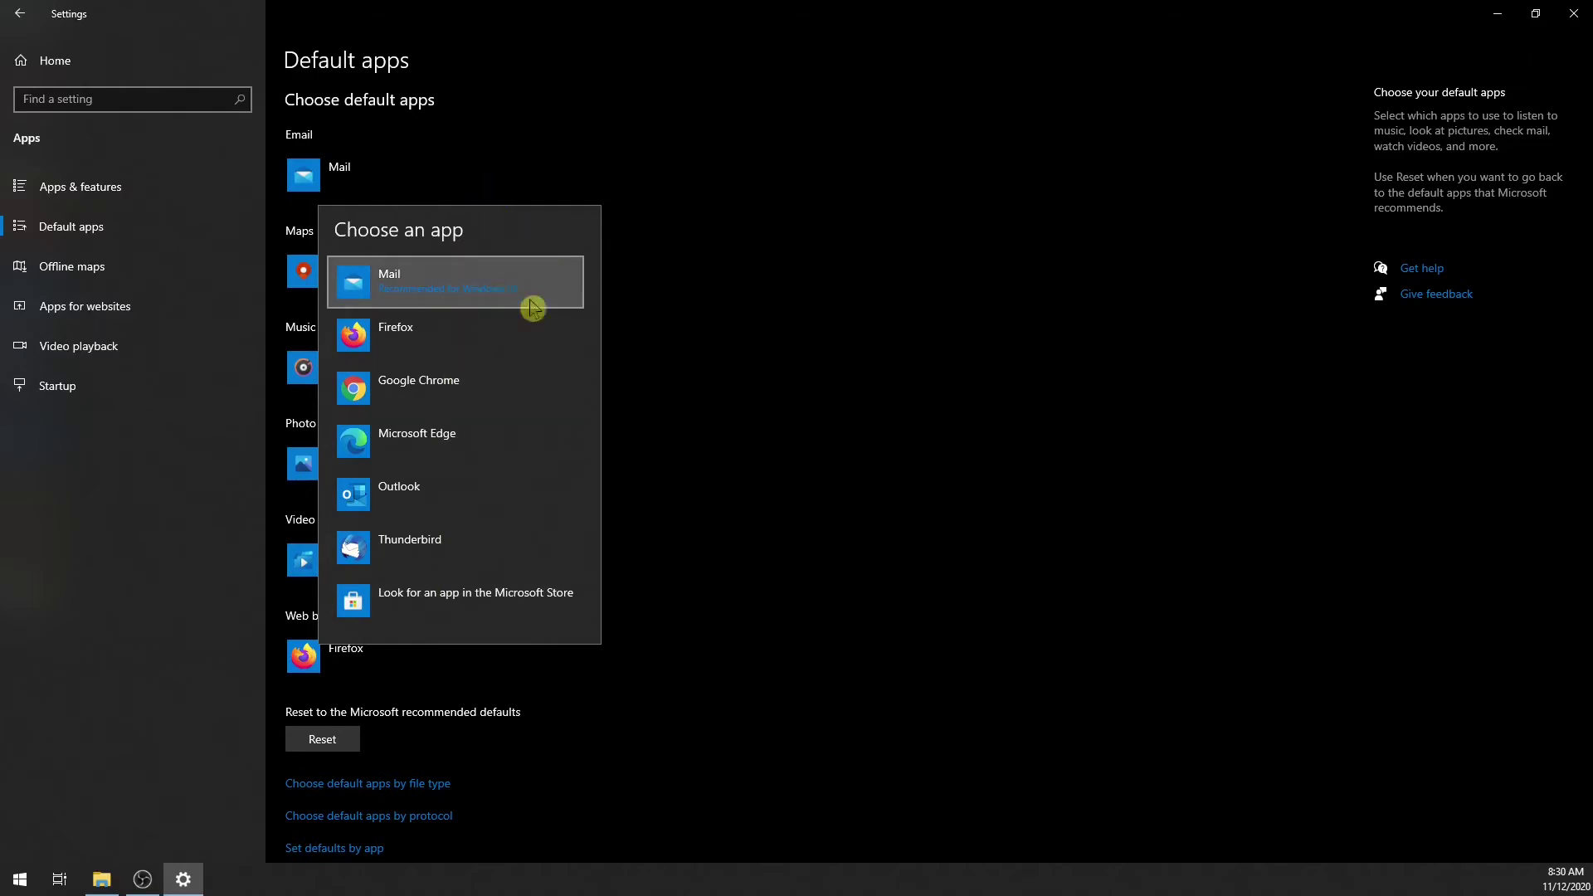
pyautogui.click(838, 301)
pyautogui.click(400, 295)
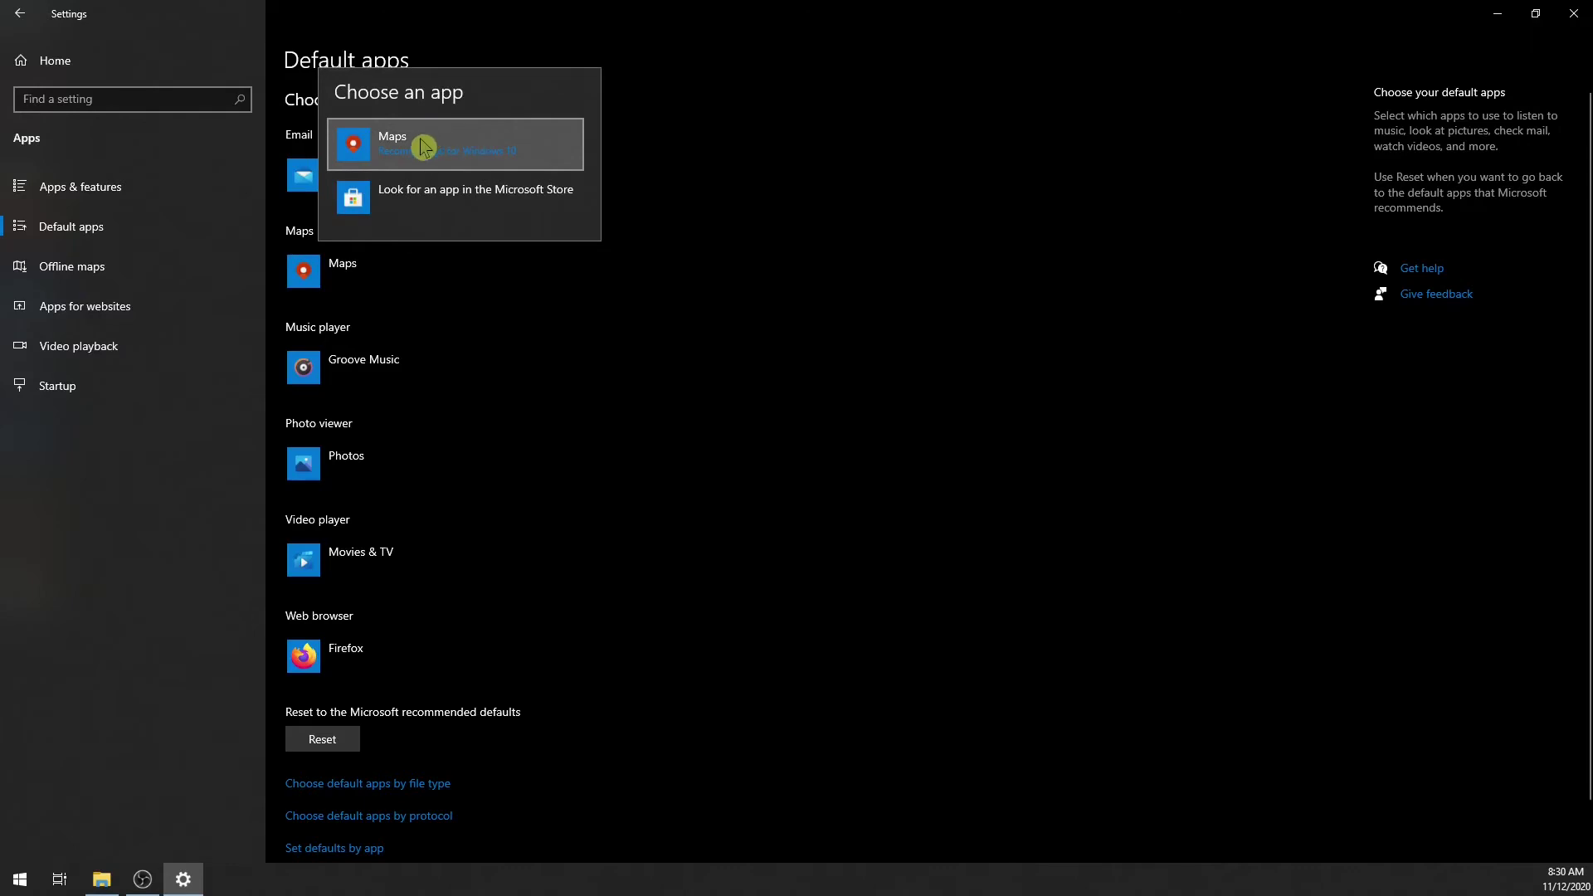
pyautogui.click(800, 462)
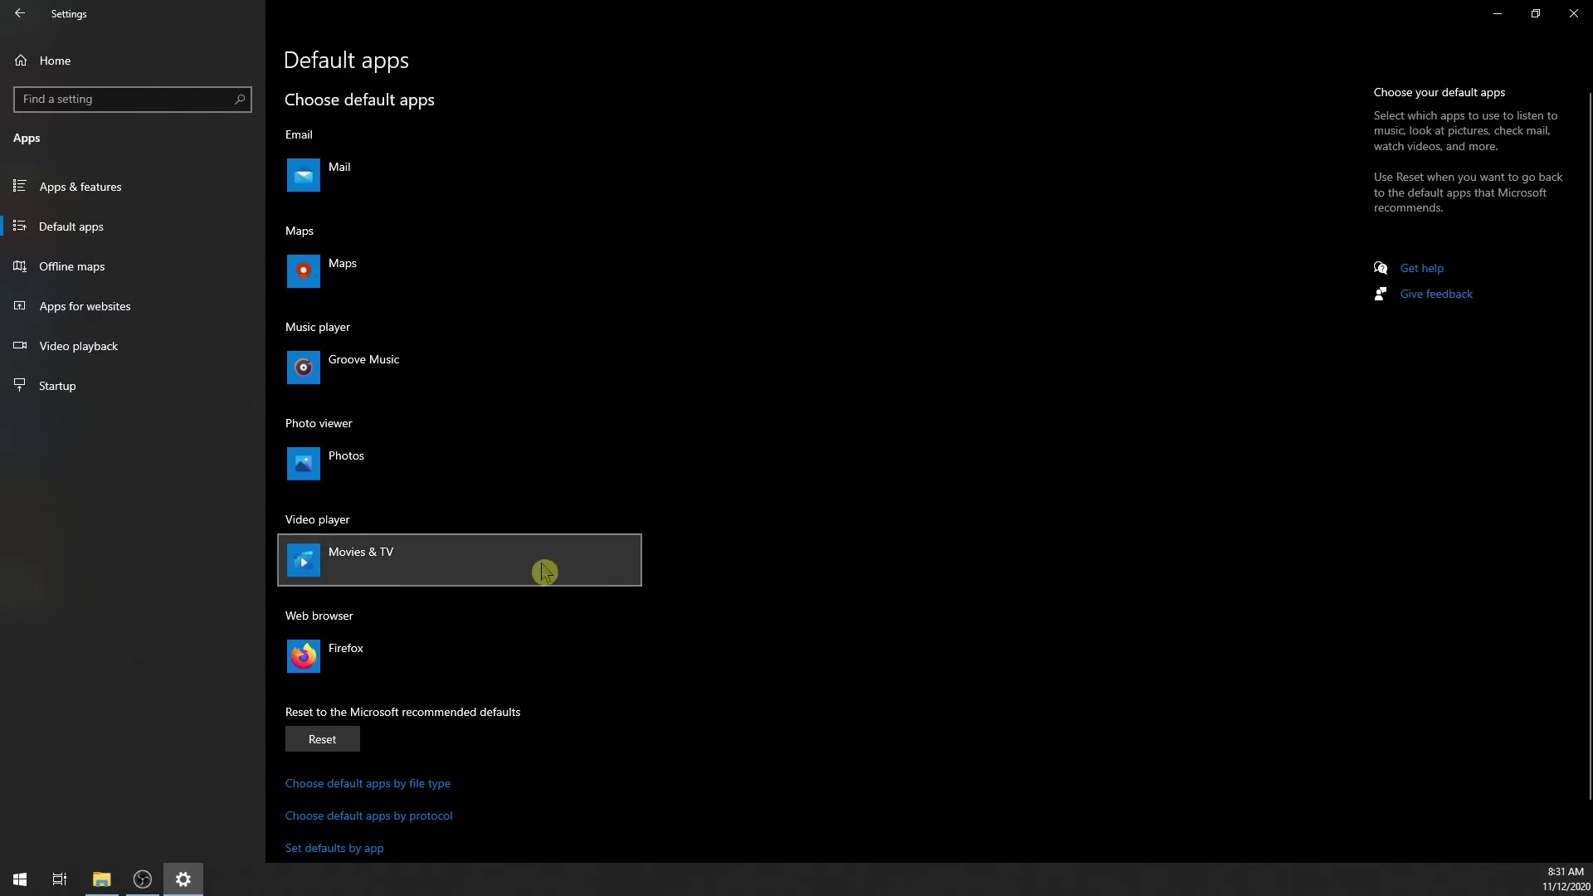
# Set the default video player to VLC media player
pyautogui.click(395, 568)
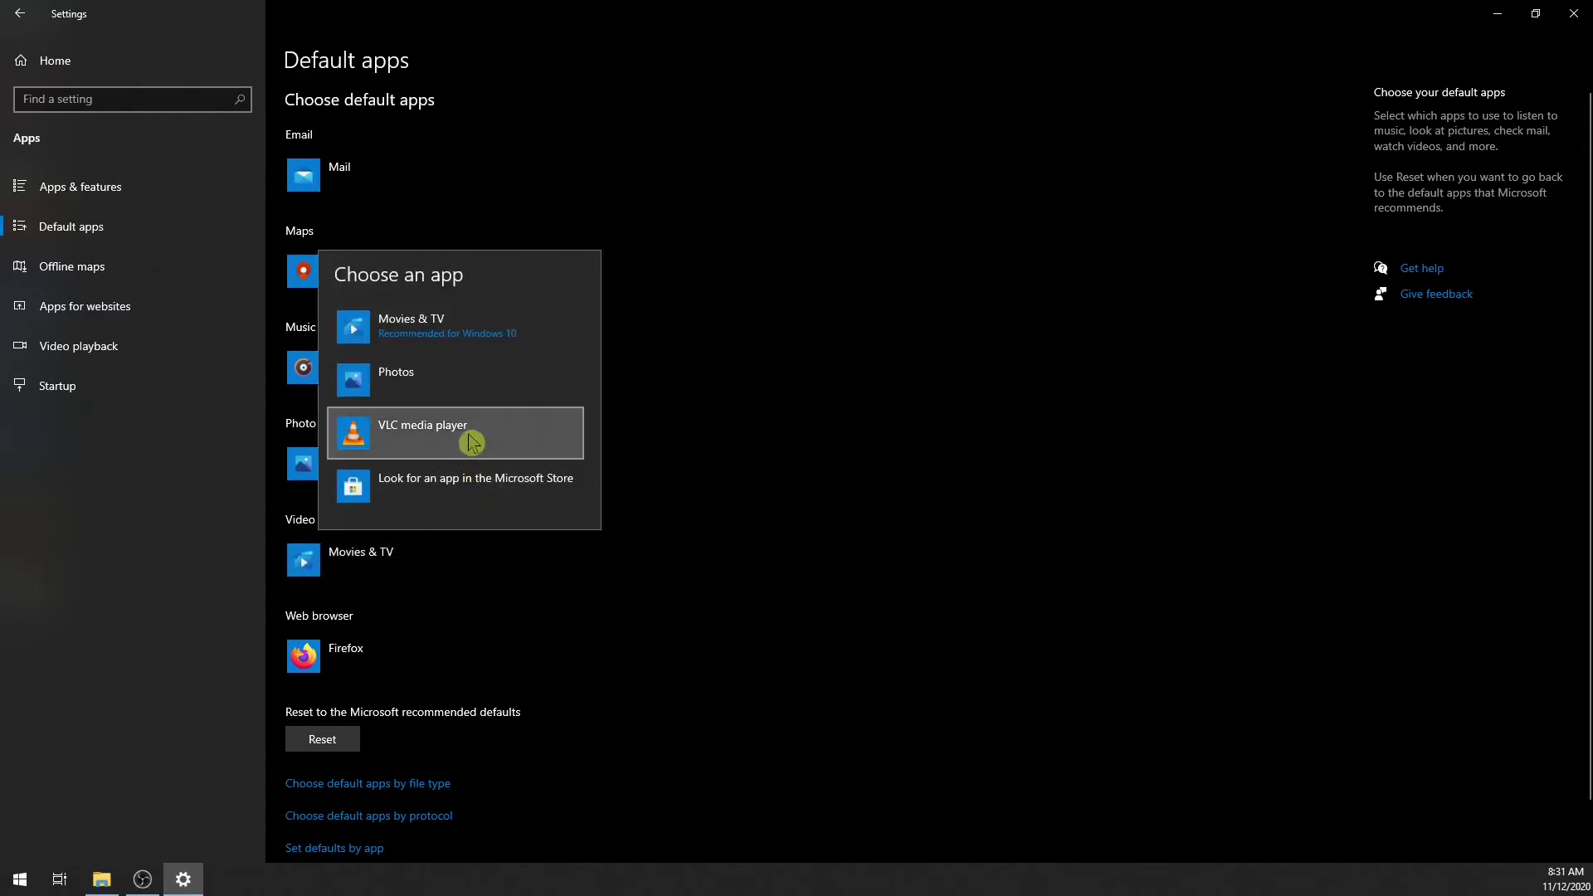
pyautogui.click(470, 440)
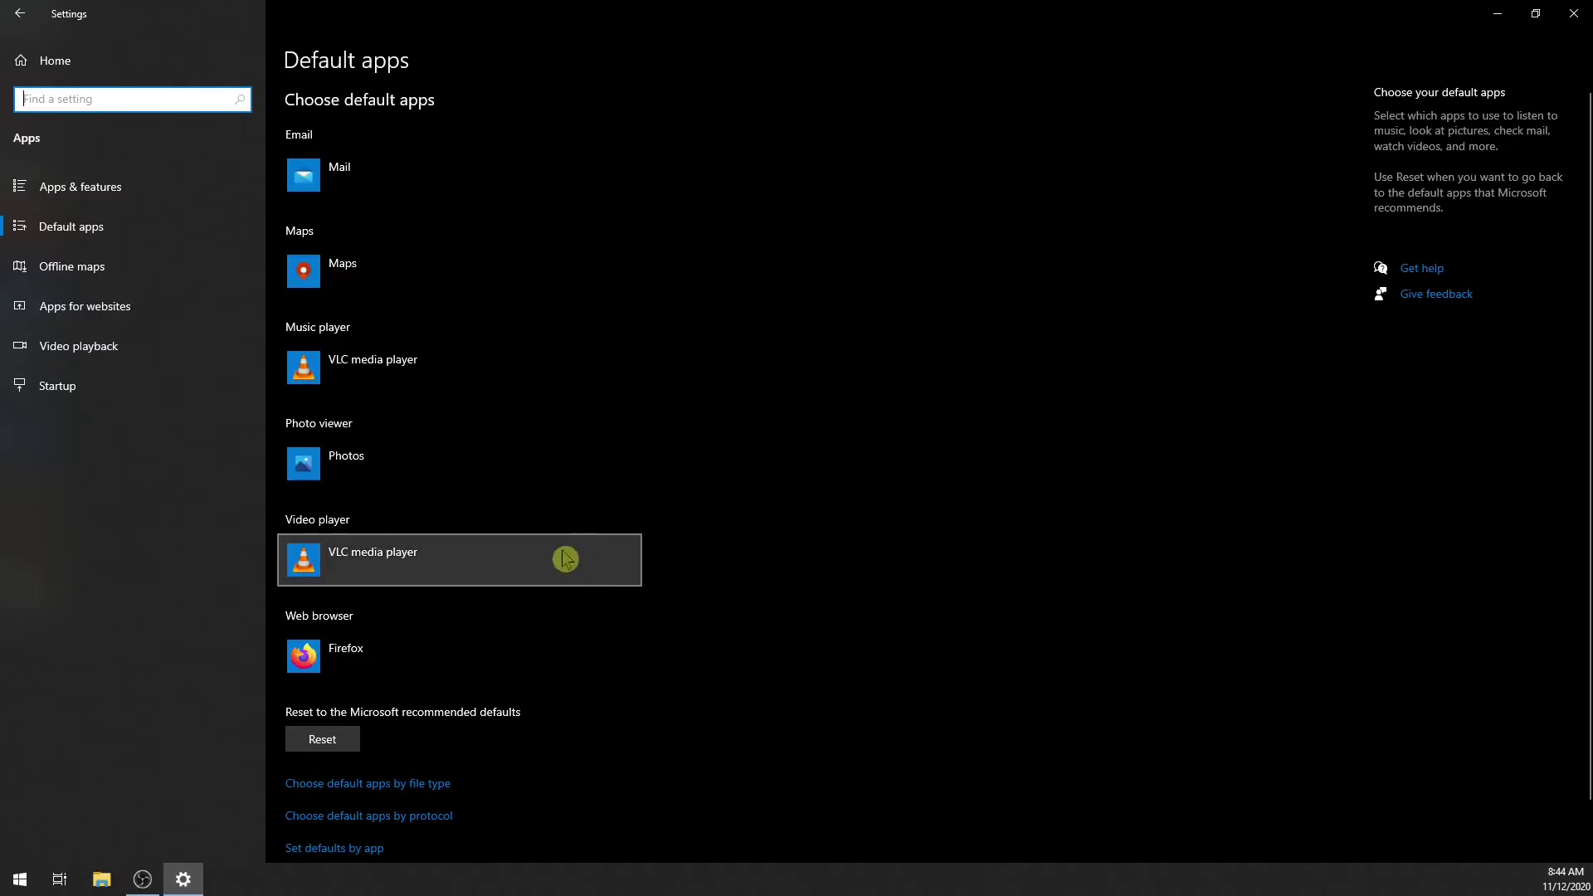
# Open VLC media player's file type associations from the defaults by app, and bring up the default app choices for .aac files
pyautogui.click(319, 859)
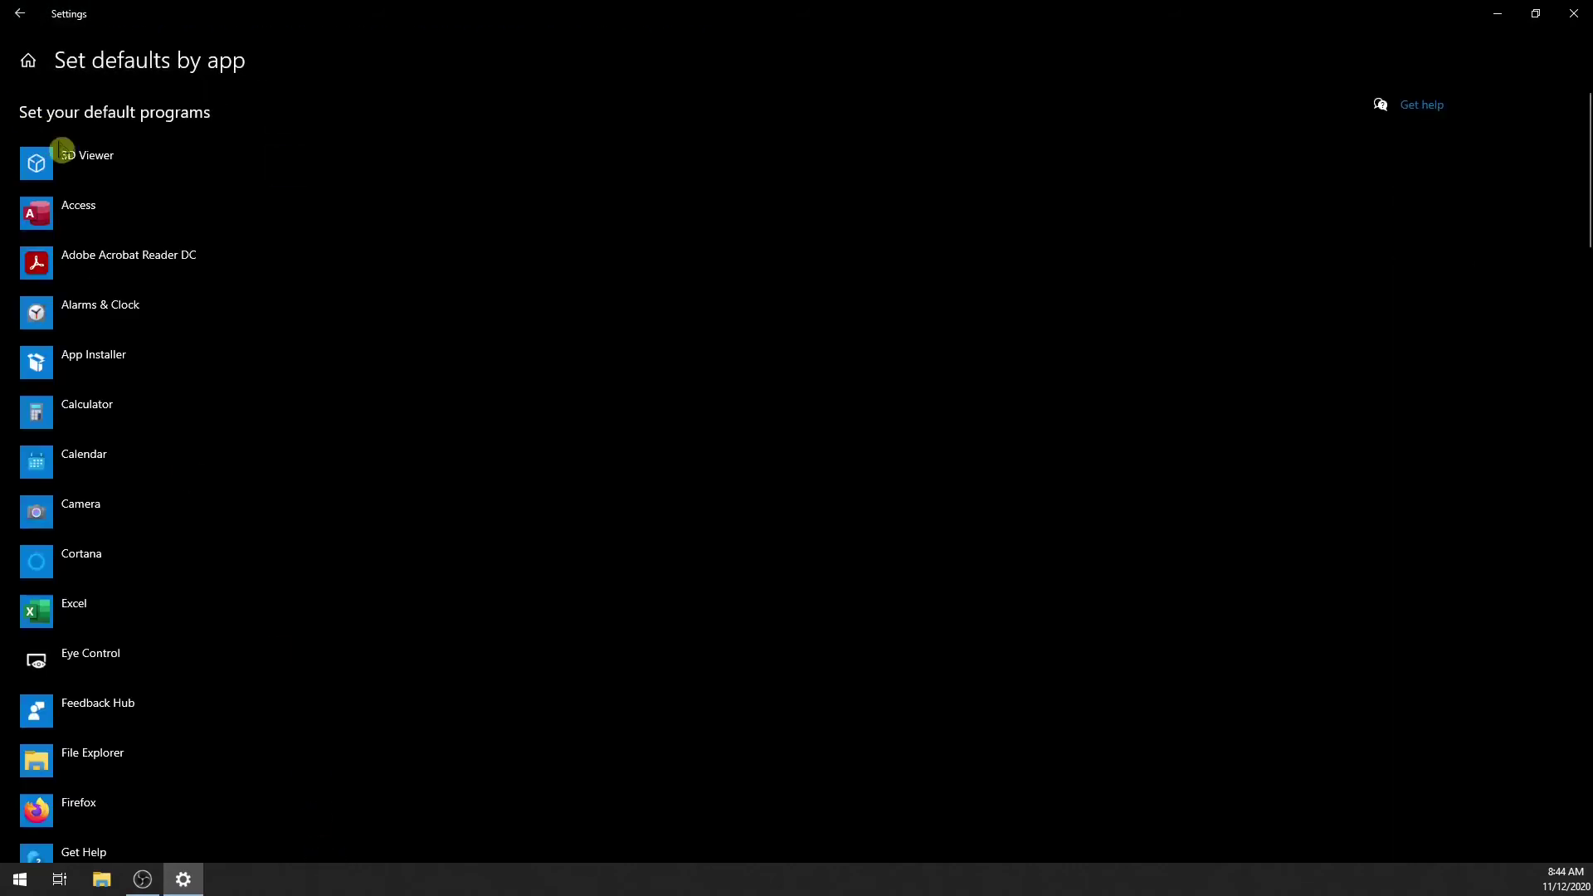
pyautogui.scroll(-5, 171, 370)
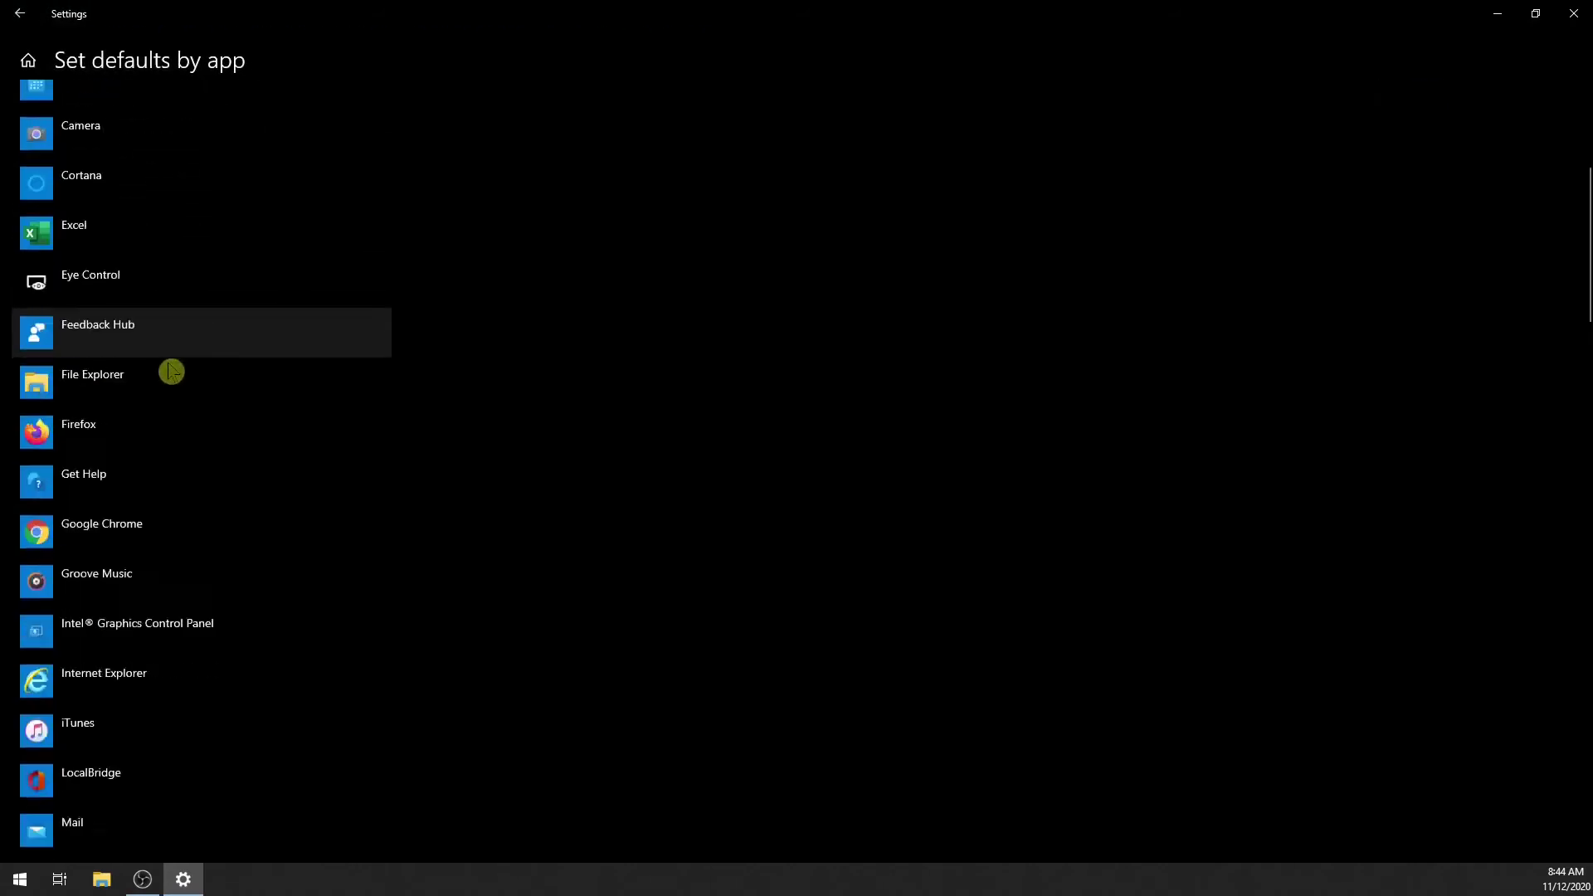
pyautogui.scroll(-20, 171, 380)
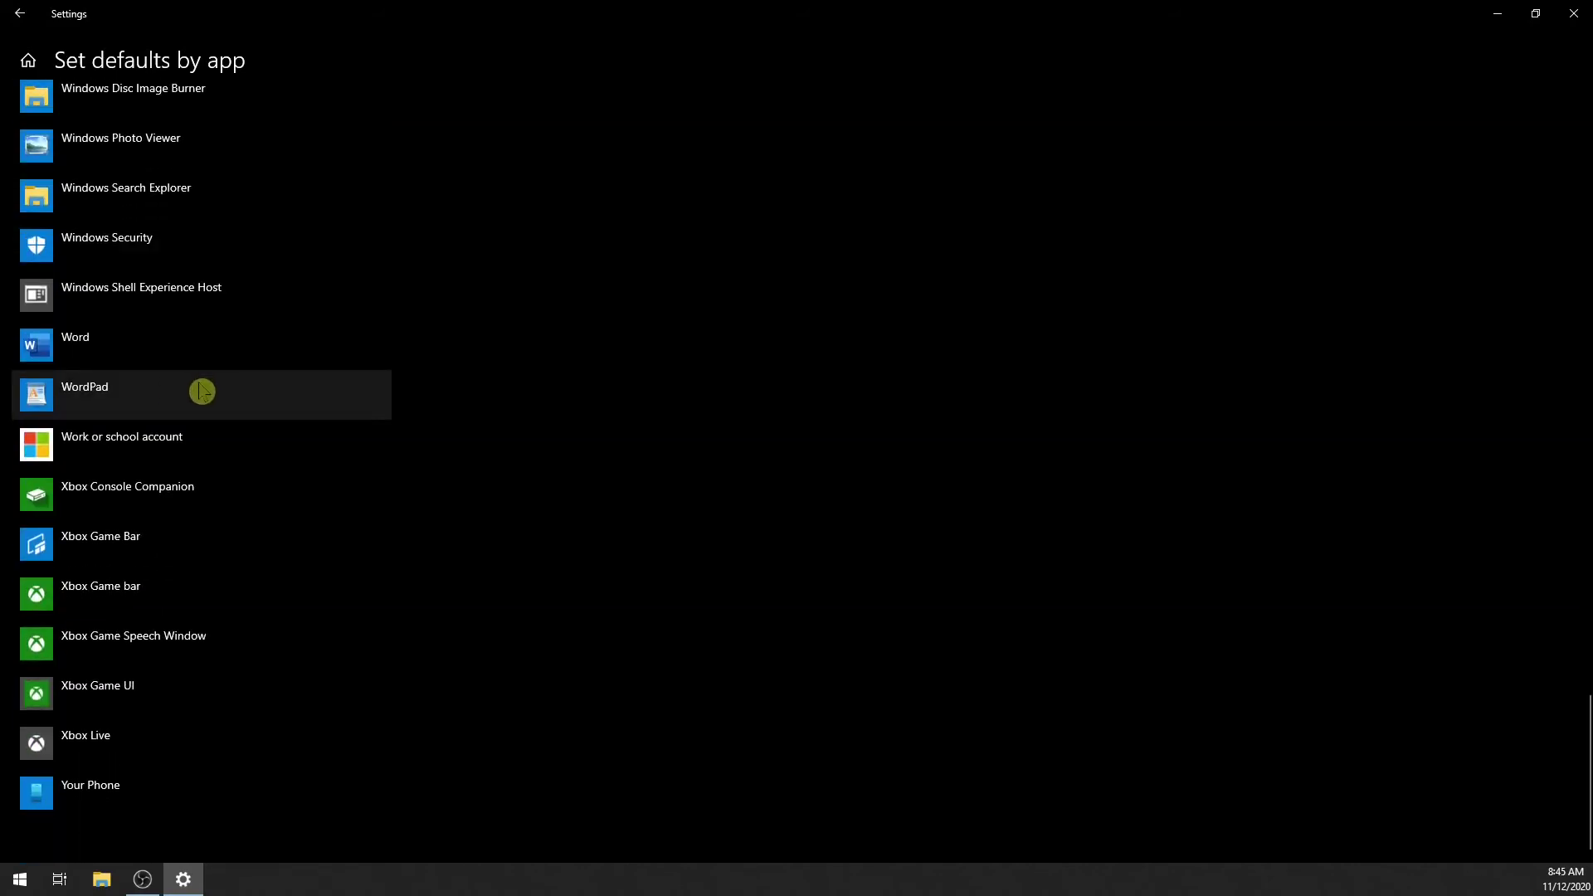
pyautogui.scroll(20, 201, 392)
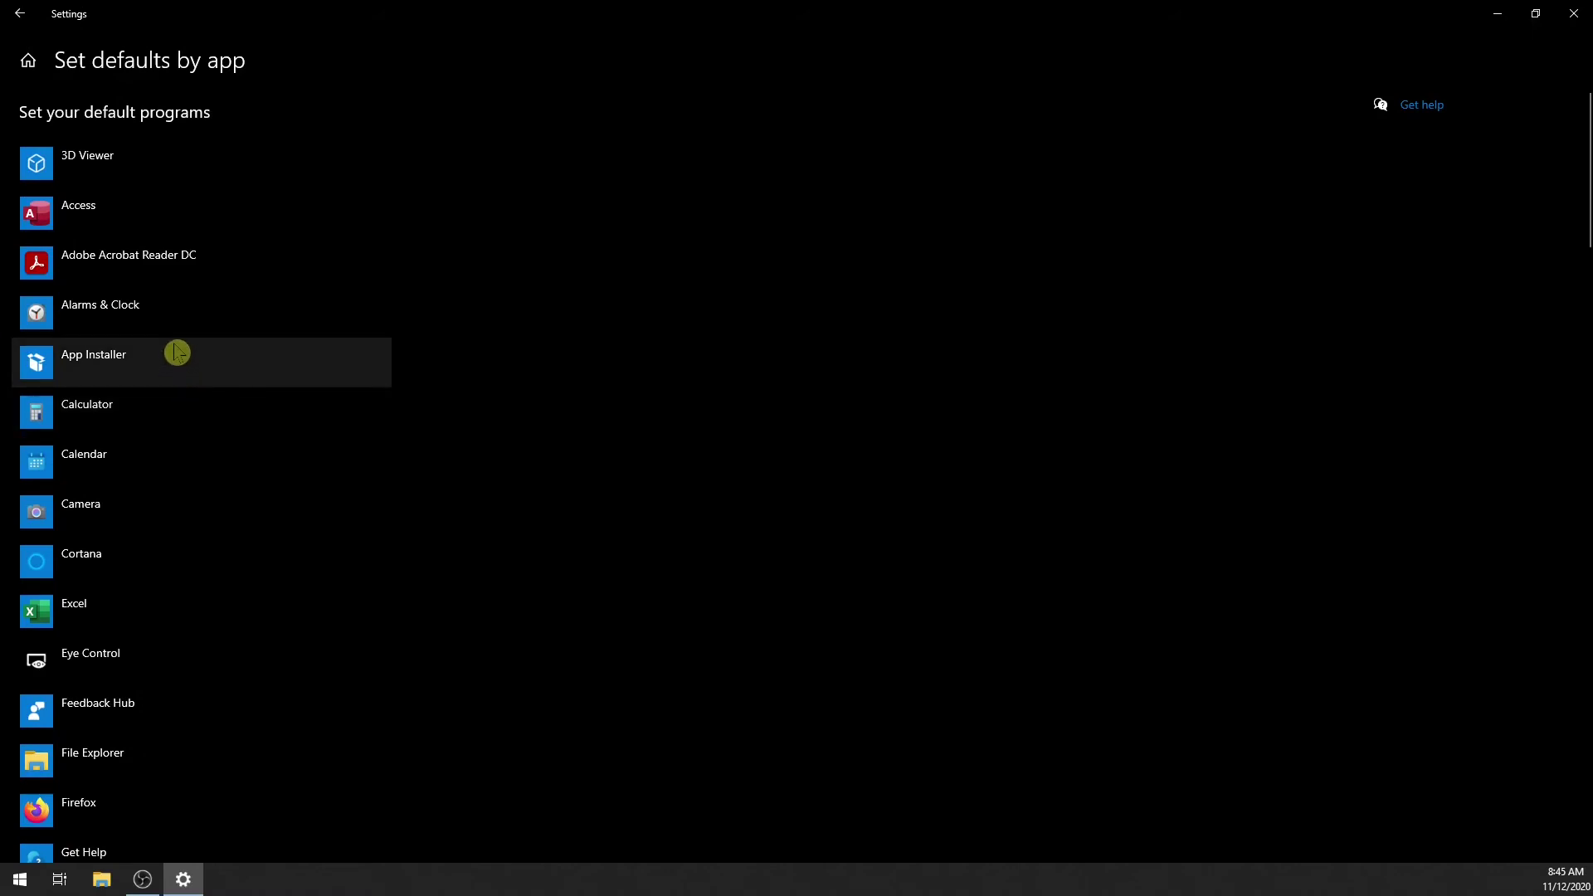
pyautogui.scroll(-12, 177, 353)
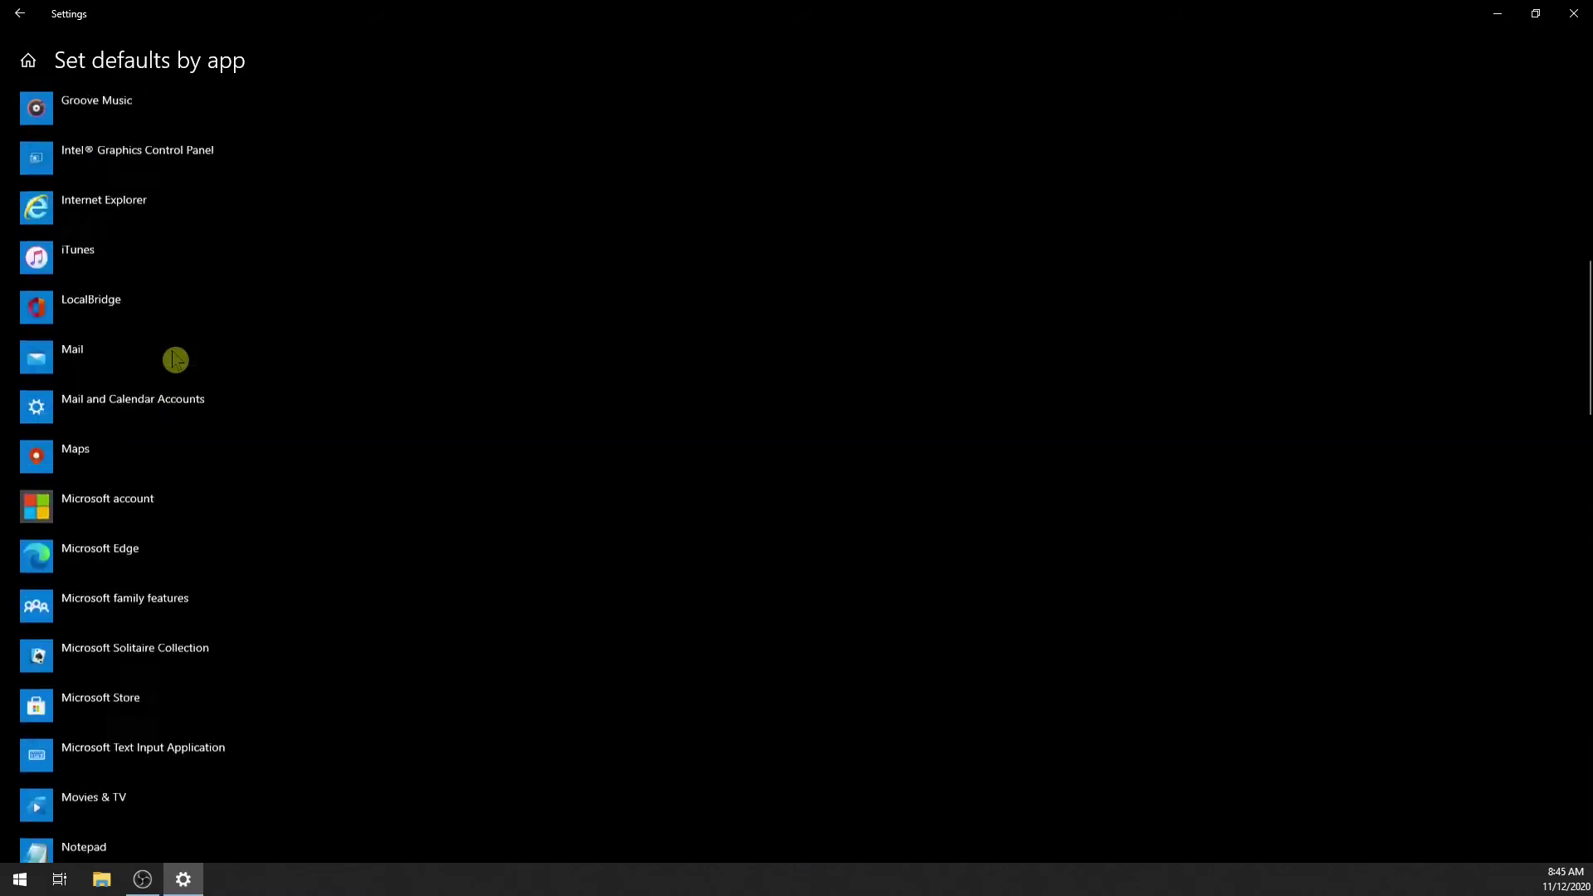
pyautogui.scroll(-12, 176, 359)
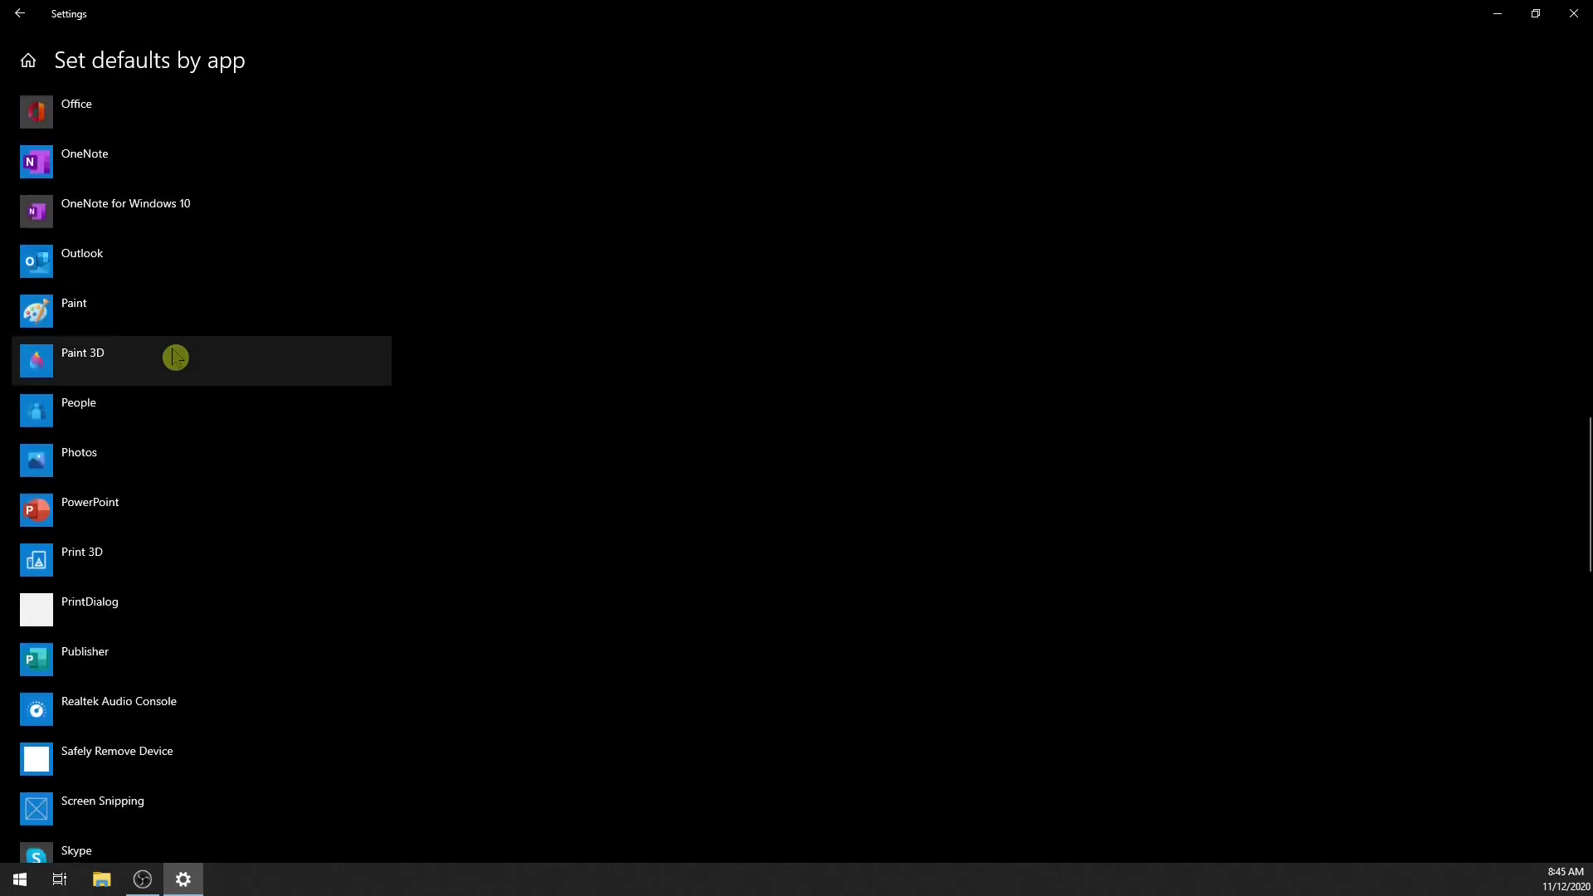
pyautogui.scroll(-6, 171, 365)
pyautogui.scroll(3, 171, 365)
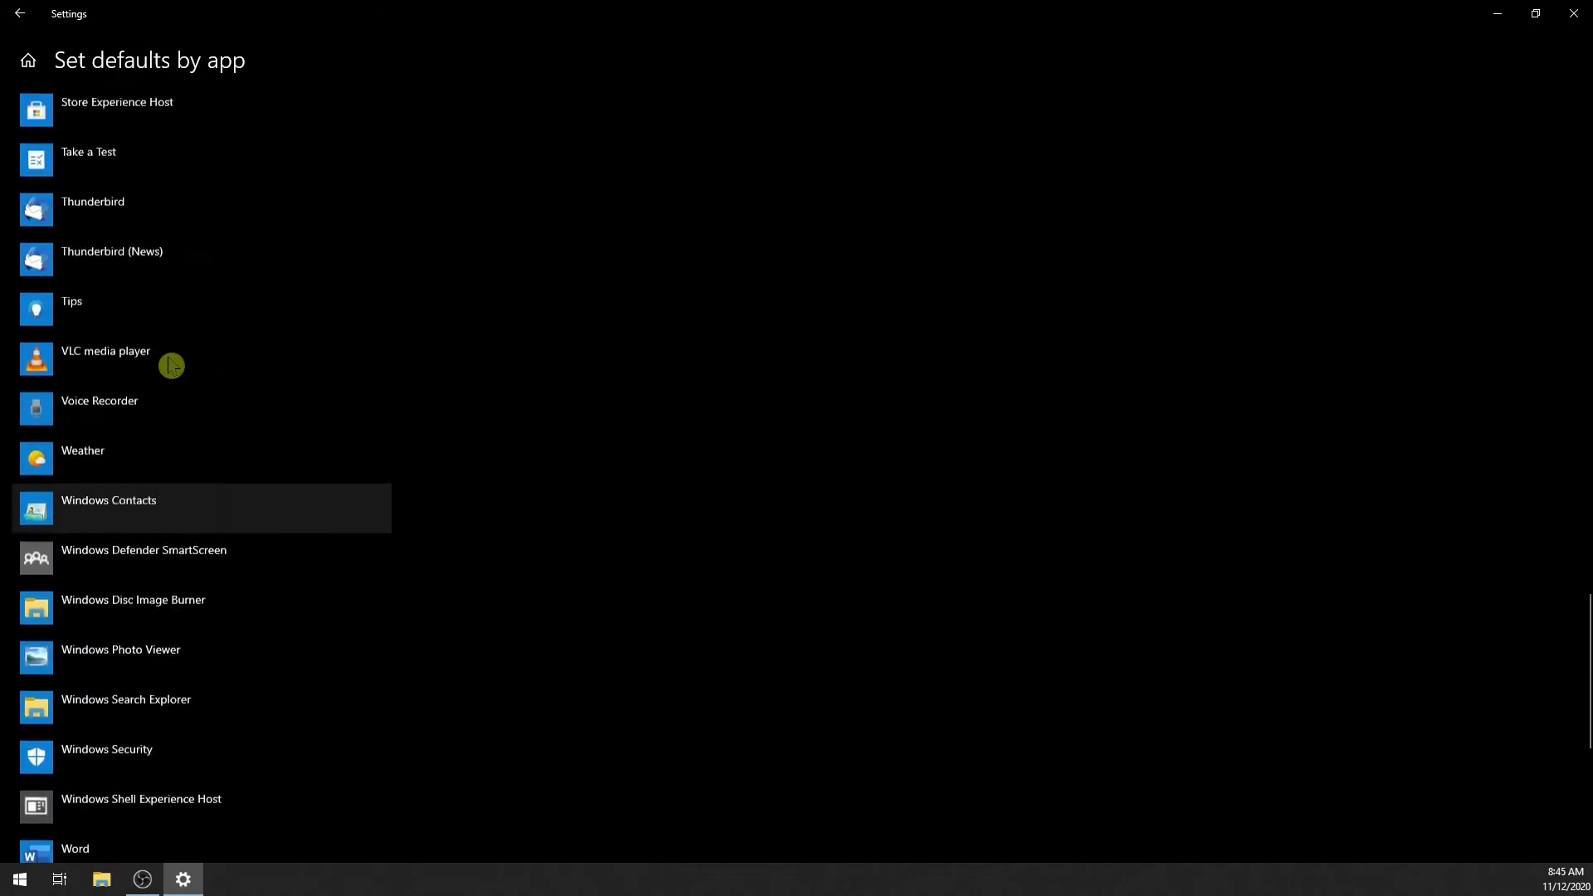
pyautogui.click(124, 442)
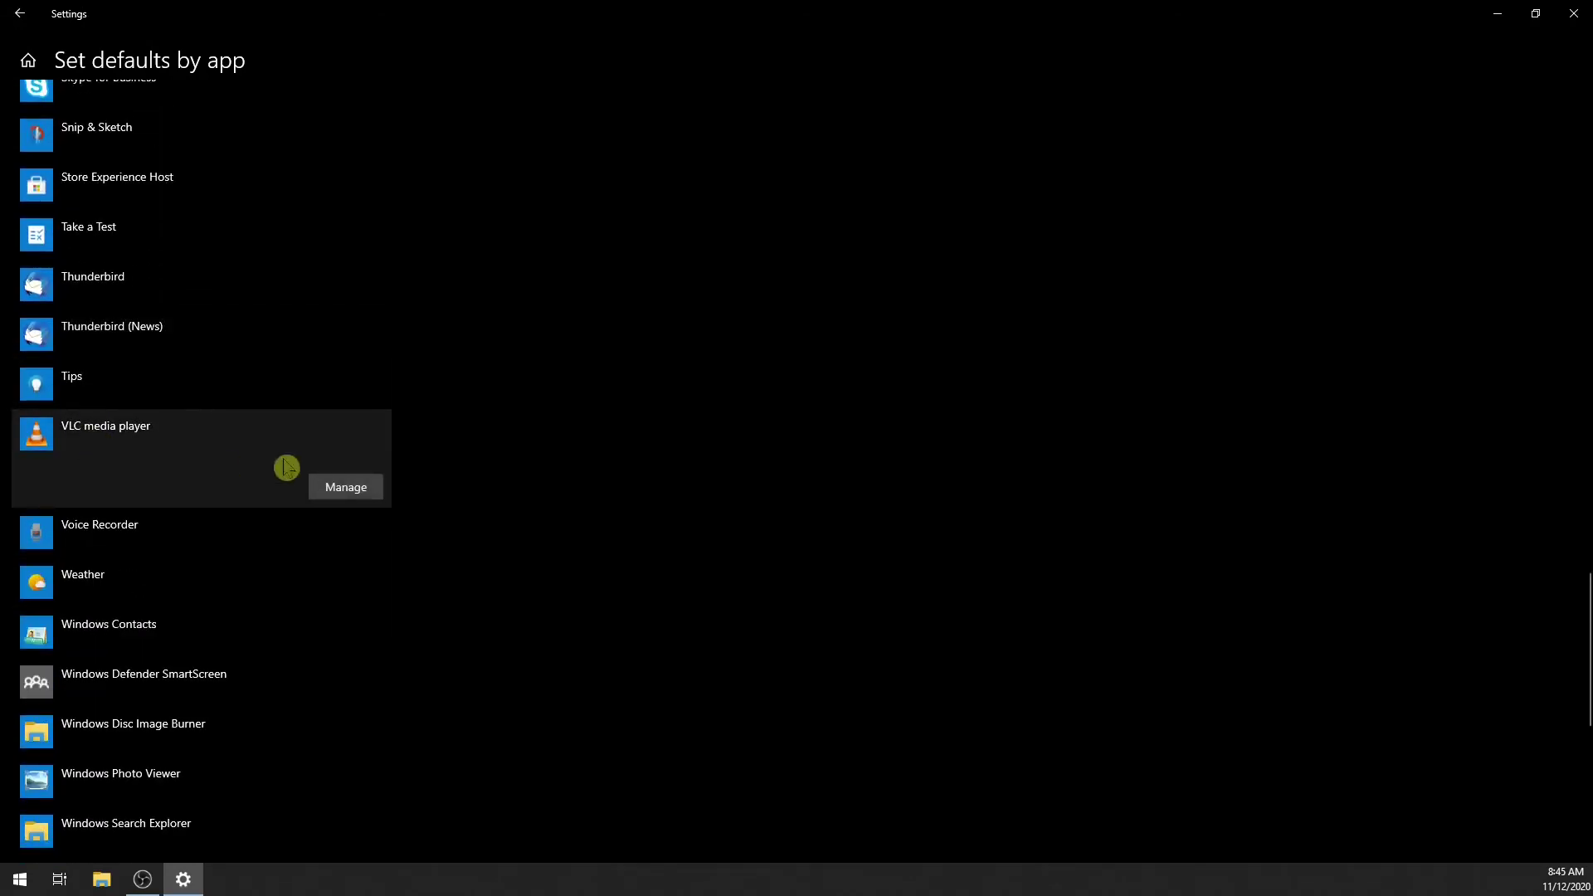
pyautogui.click(354, 490)
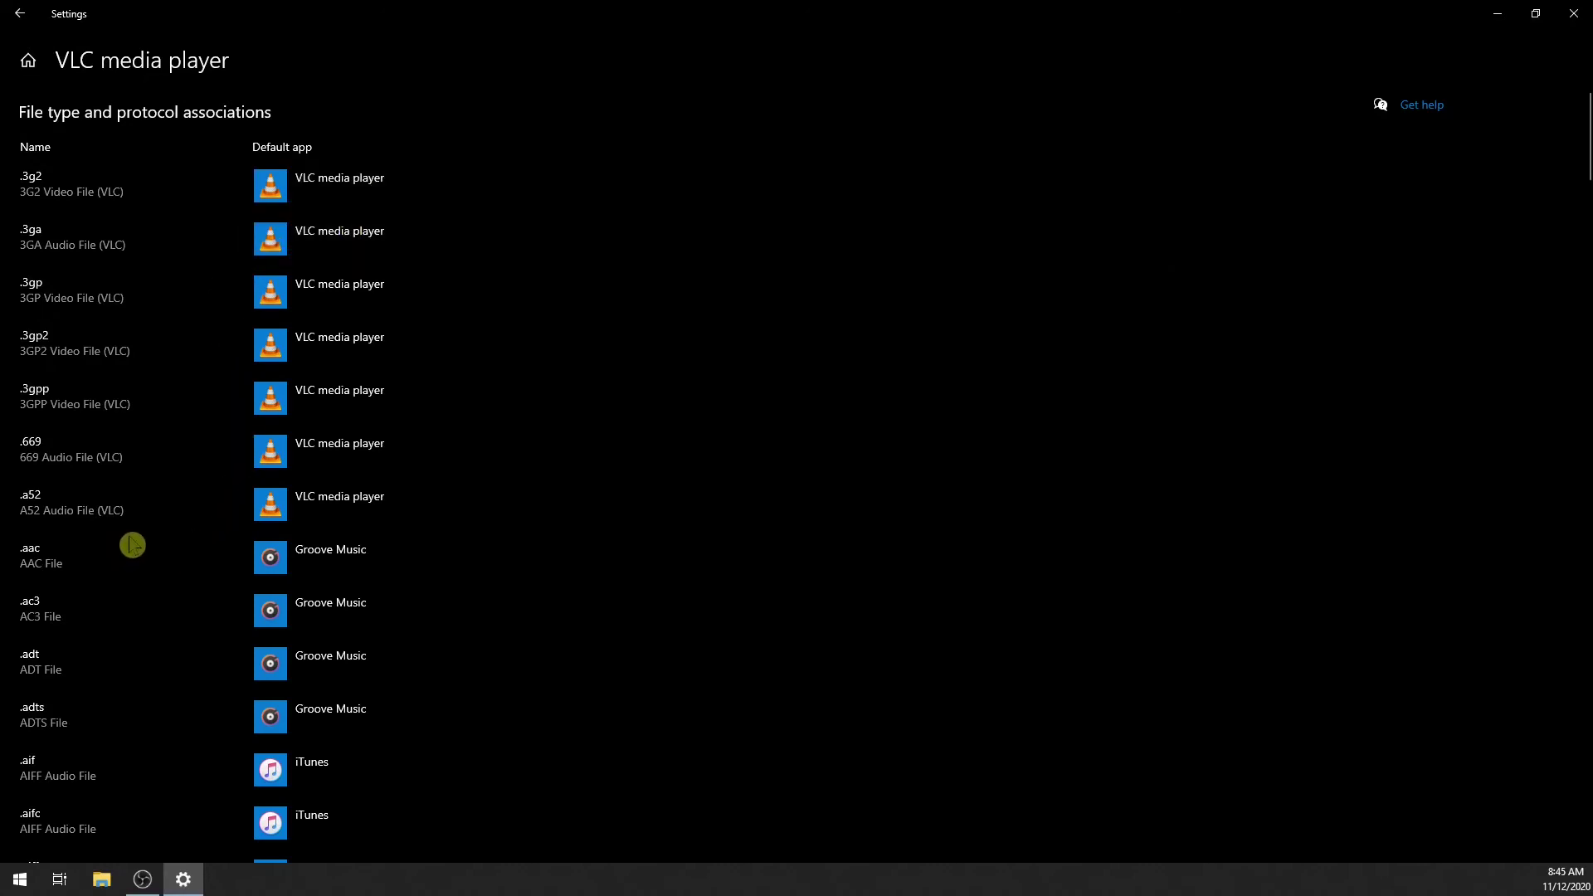
pyautogui.click(349, 561)
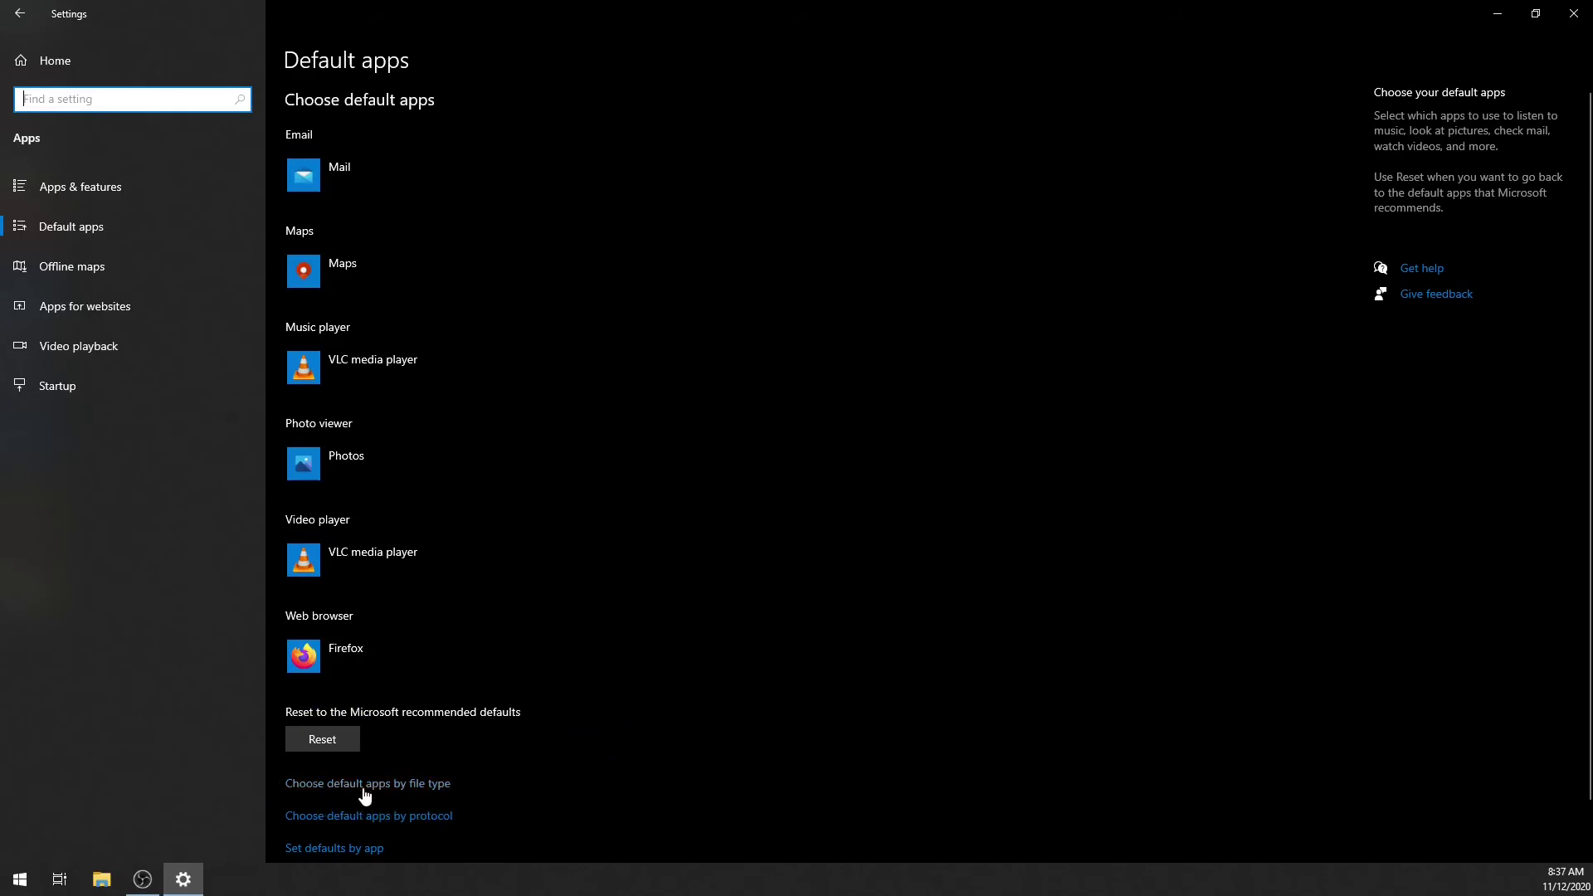
# Find .mp3 in the default apps by file type and open its list of available apps
pyautogui.click(426, 784)
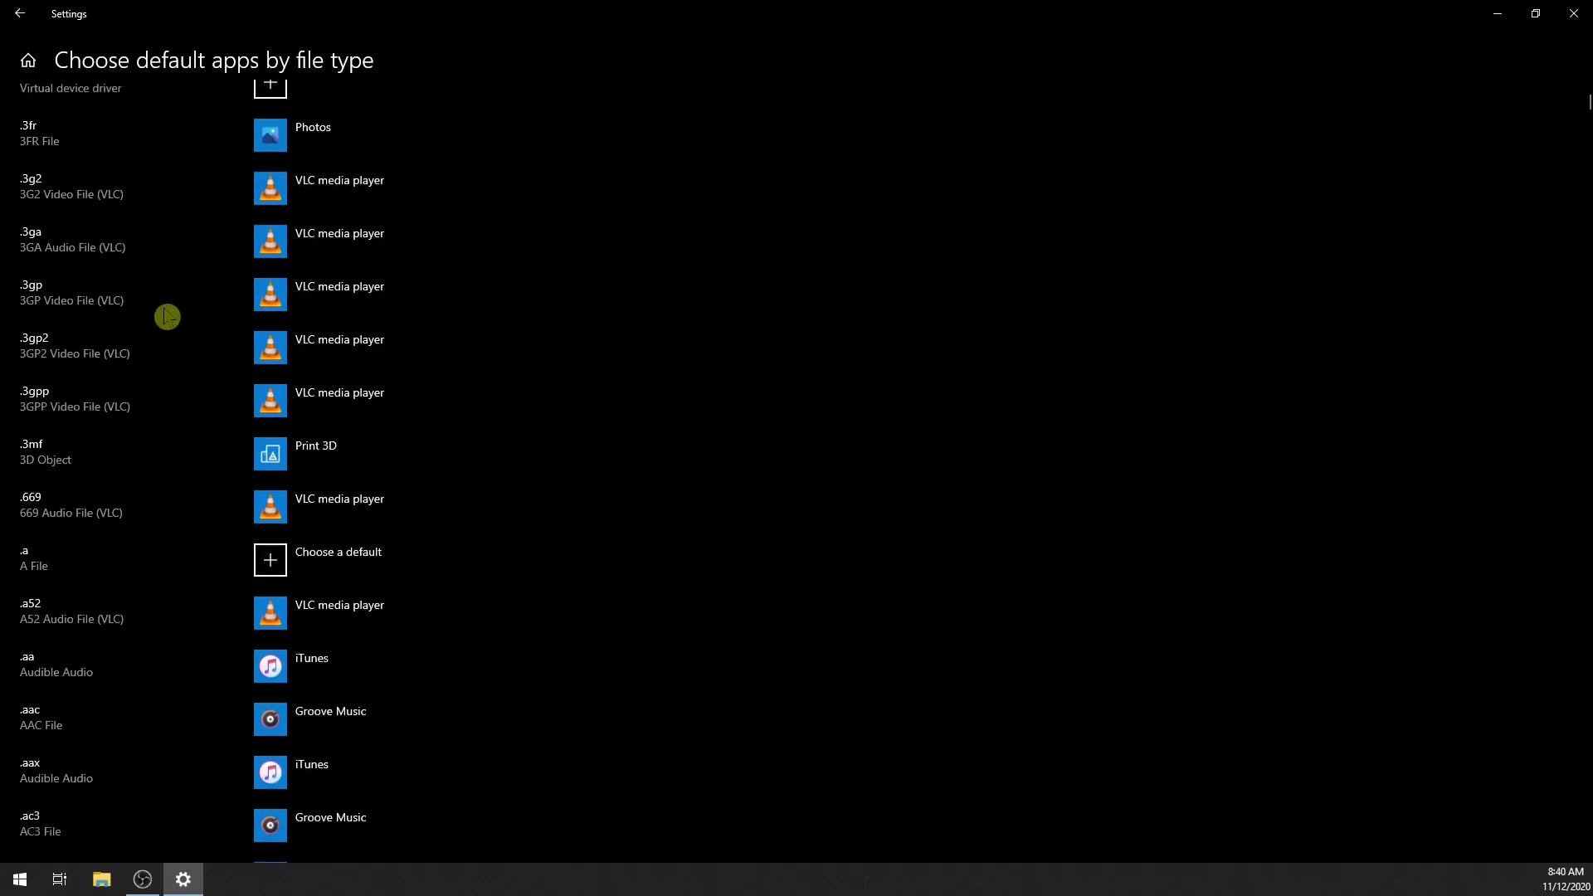
pyautogui.scroll(-20, 182, 327)
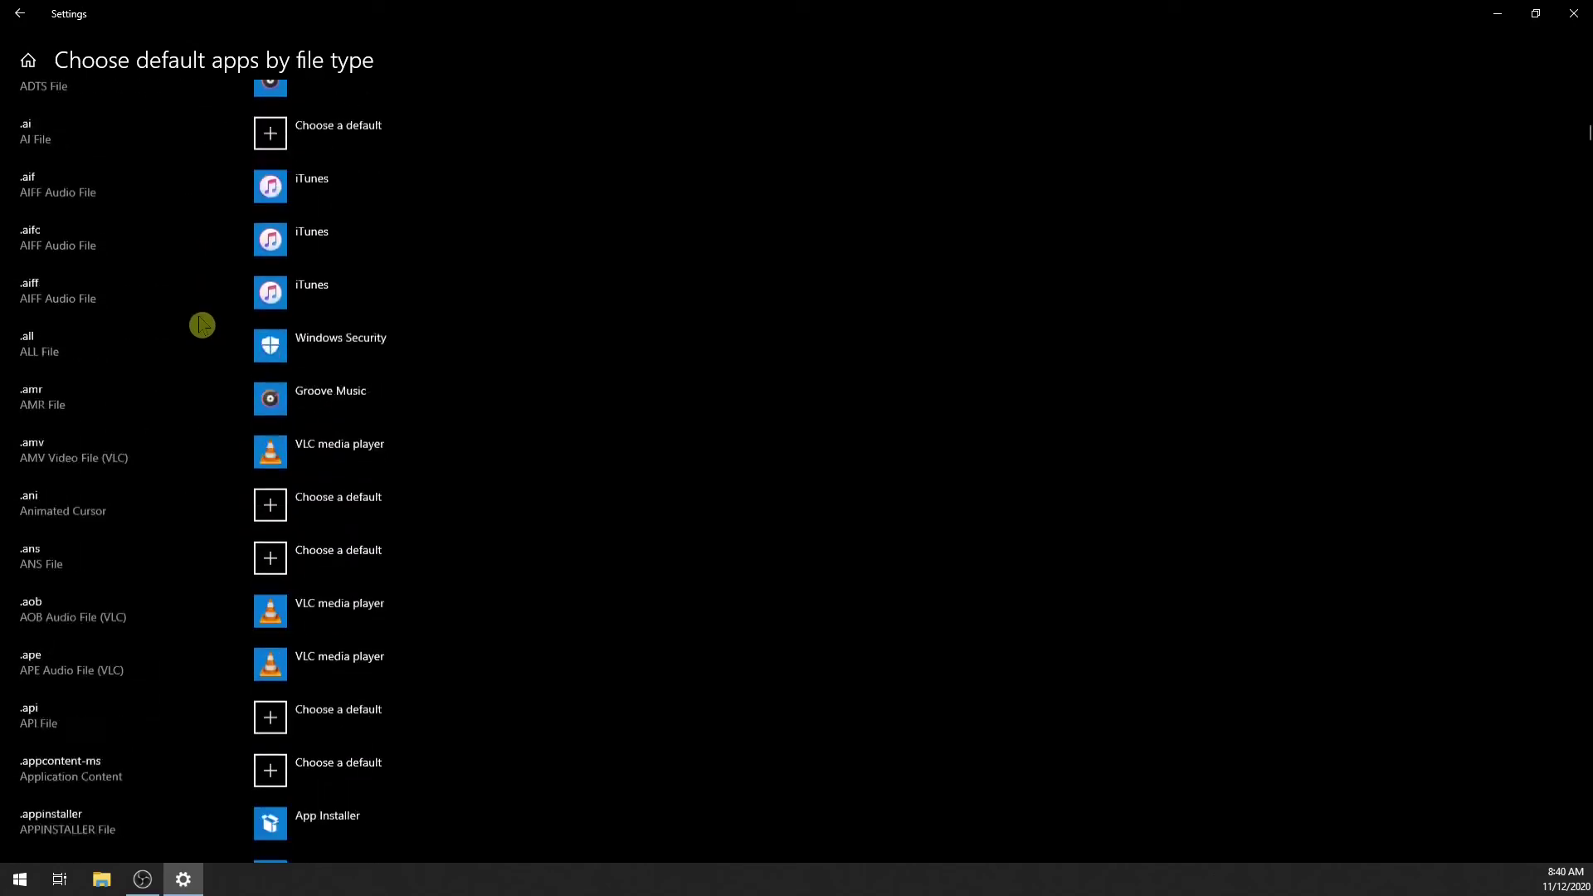
pyautogui.scroll(-20, 202, 325)
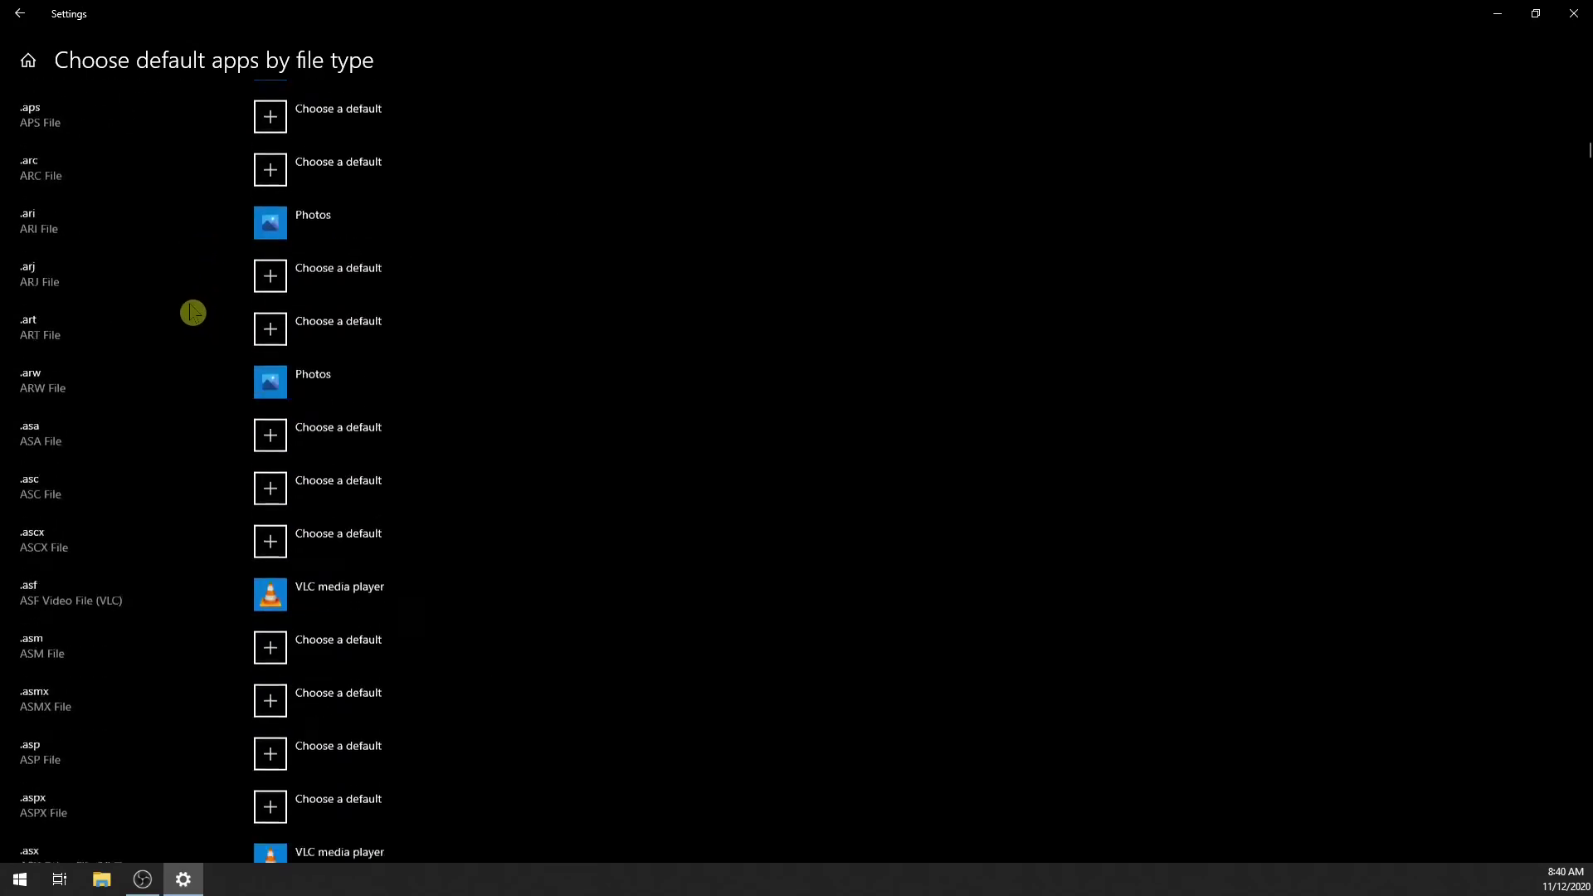
pyautogui.scroll(-20, 188, 309)
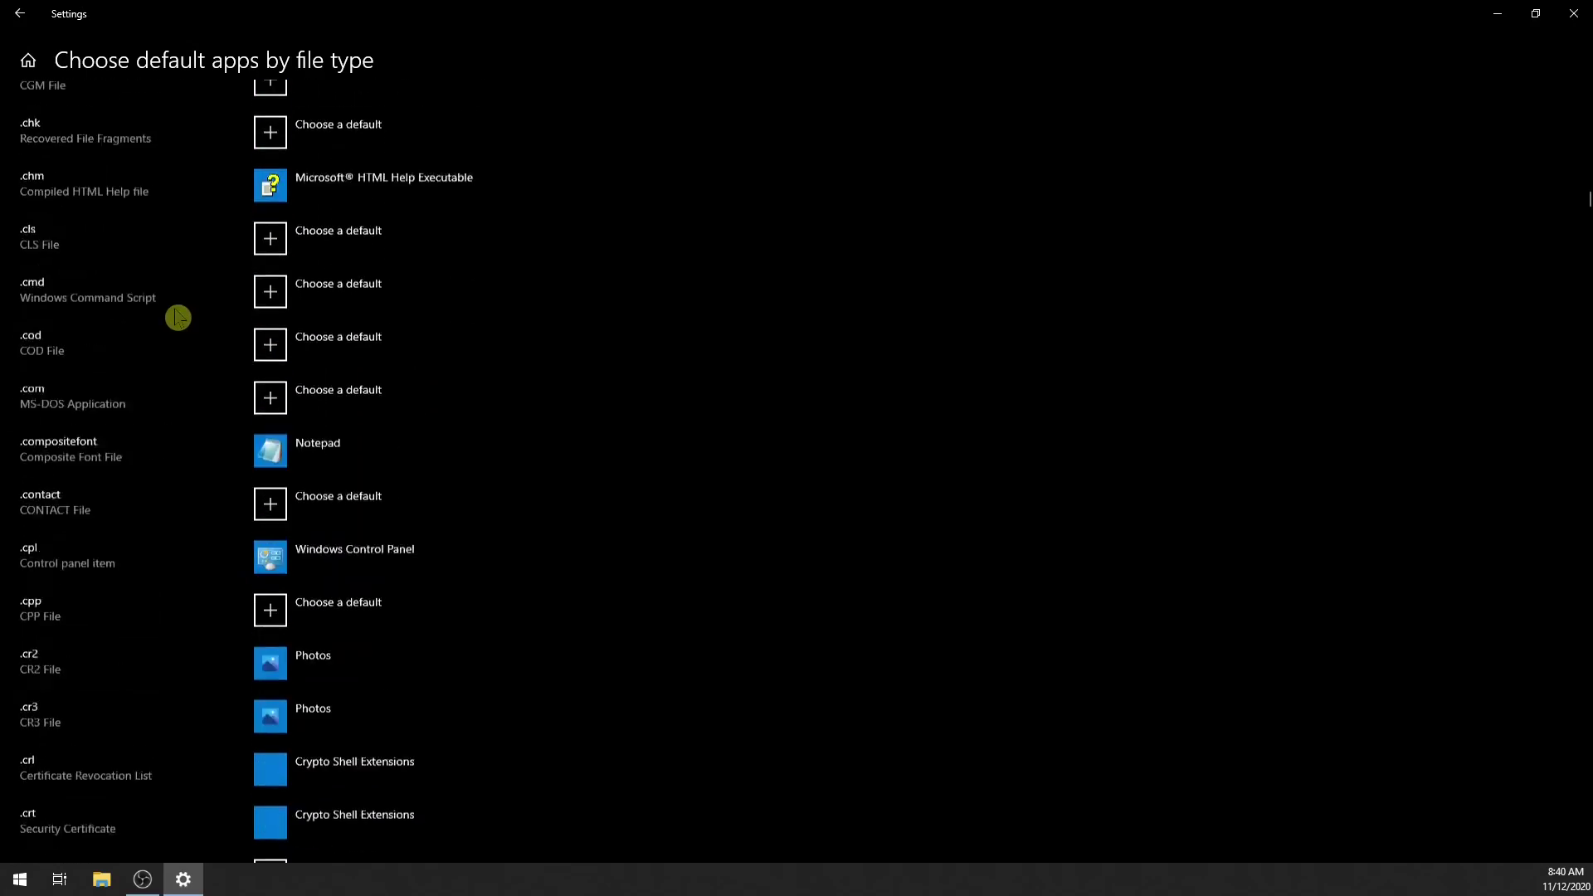
pyautogui.scroll(-20, 166, 277)
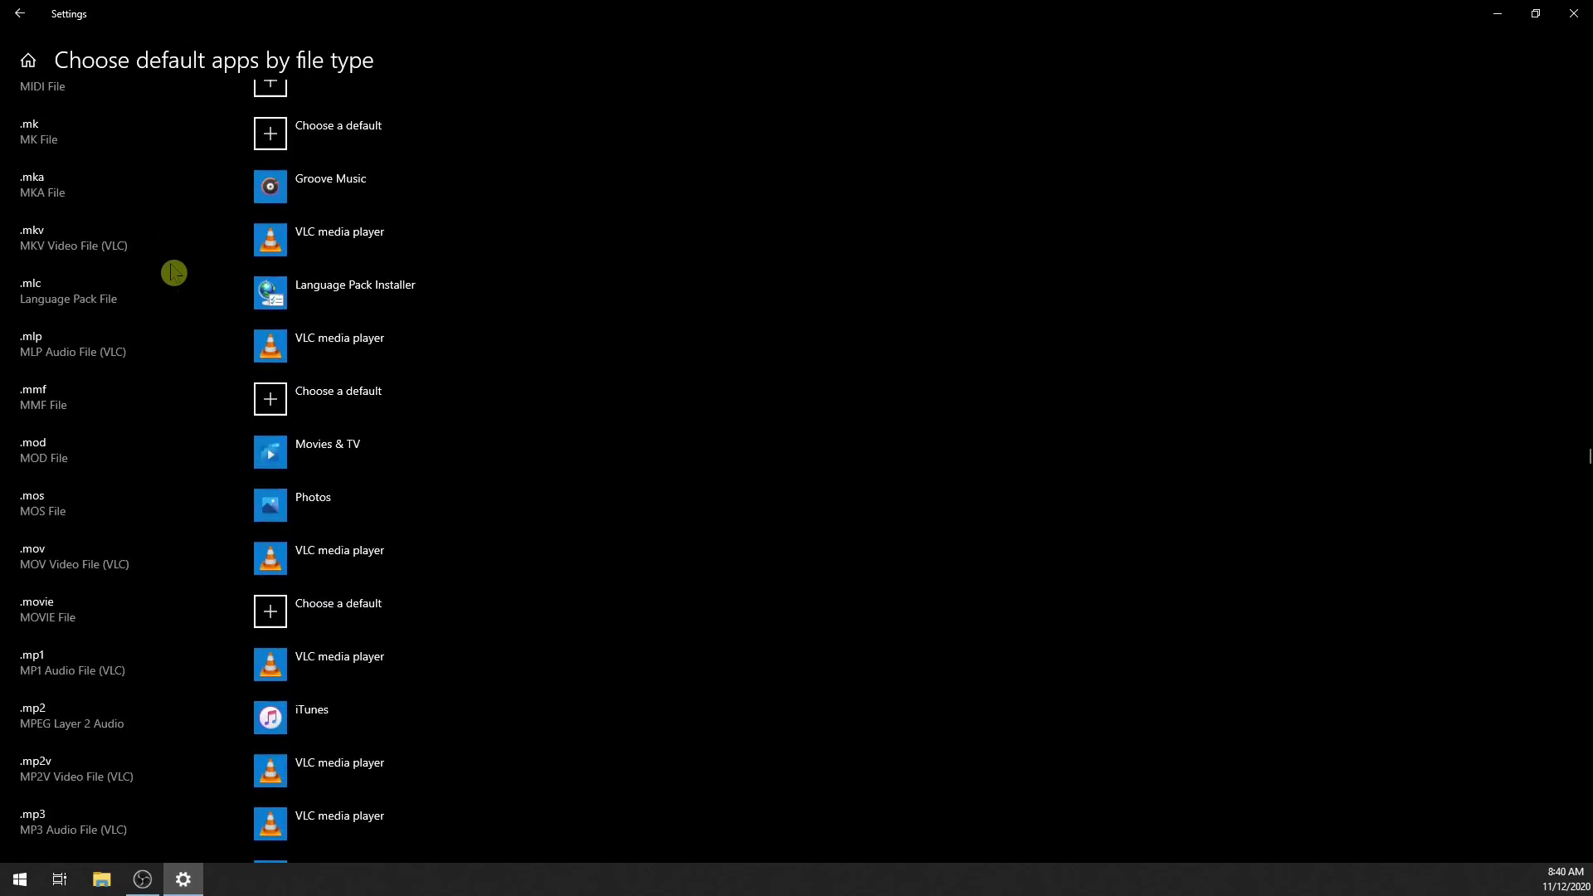
pyautogui.scroll(-1, 171, 270)
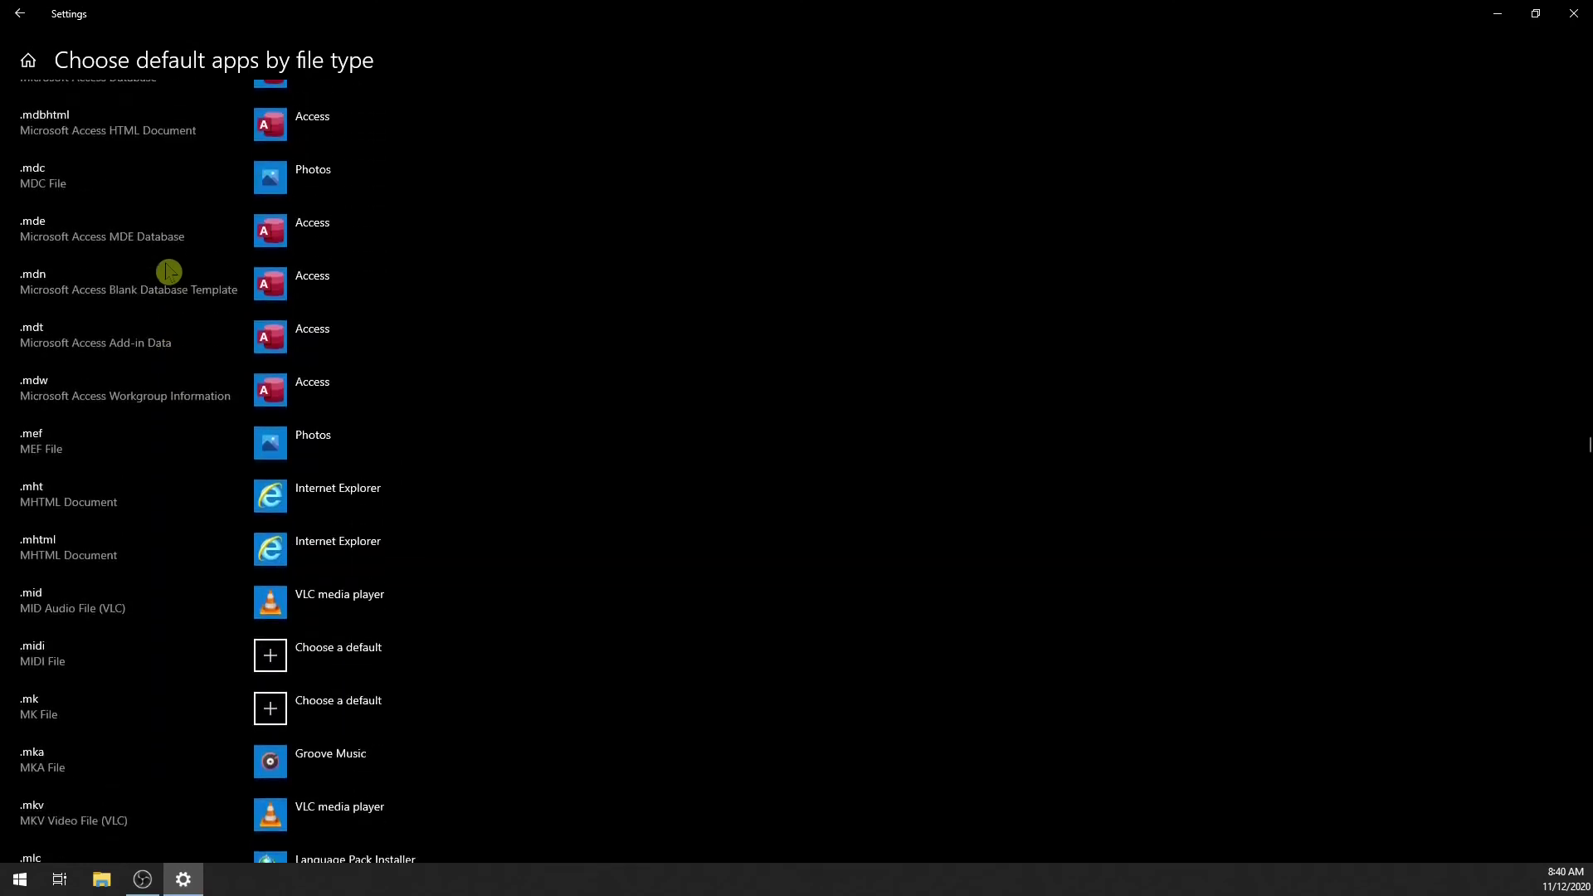
pyautogui.scroll(-15, 163, 274)
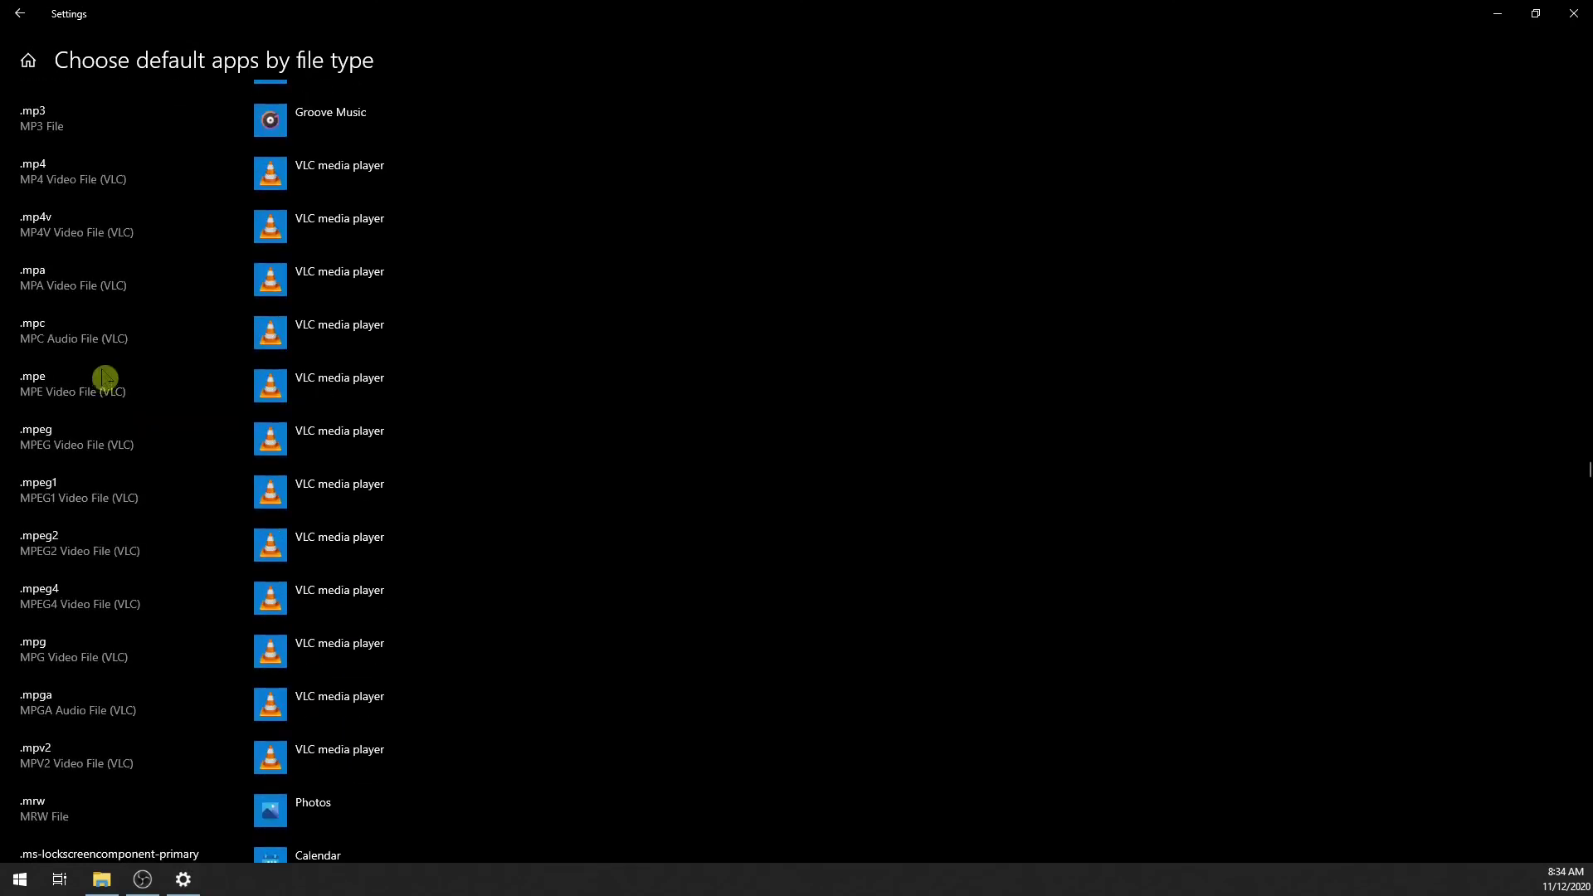
pyautogui.scroll(2, 107, 381)
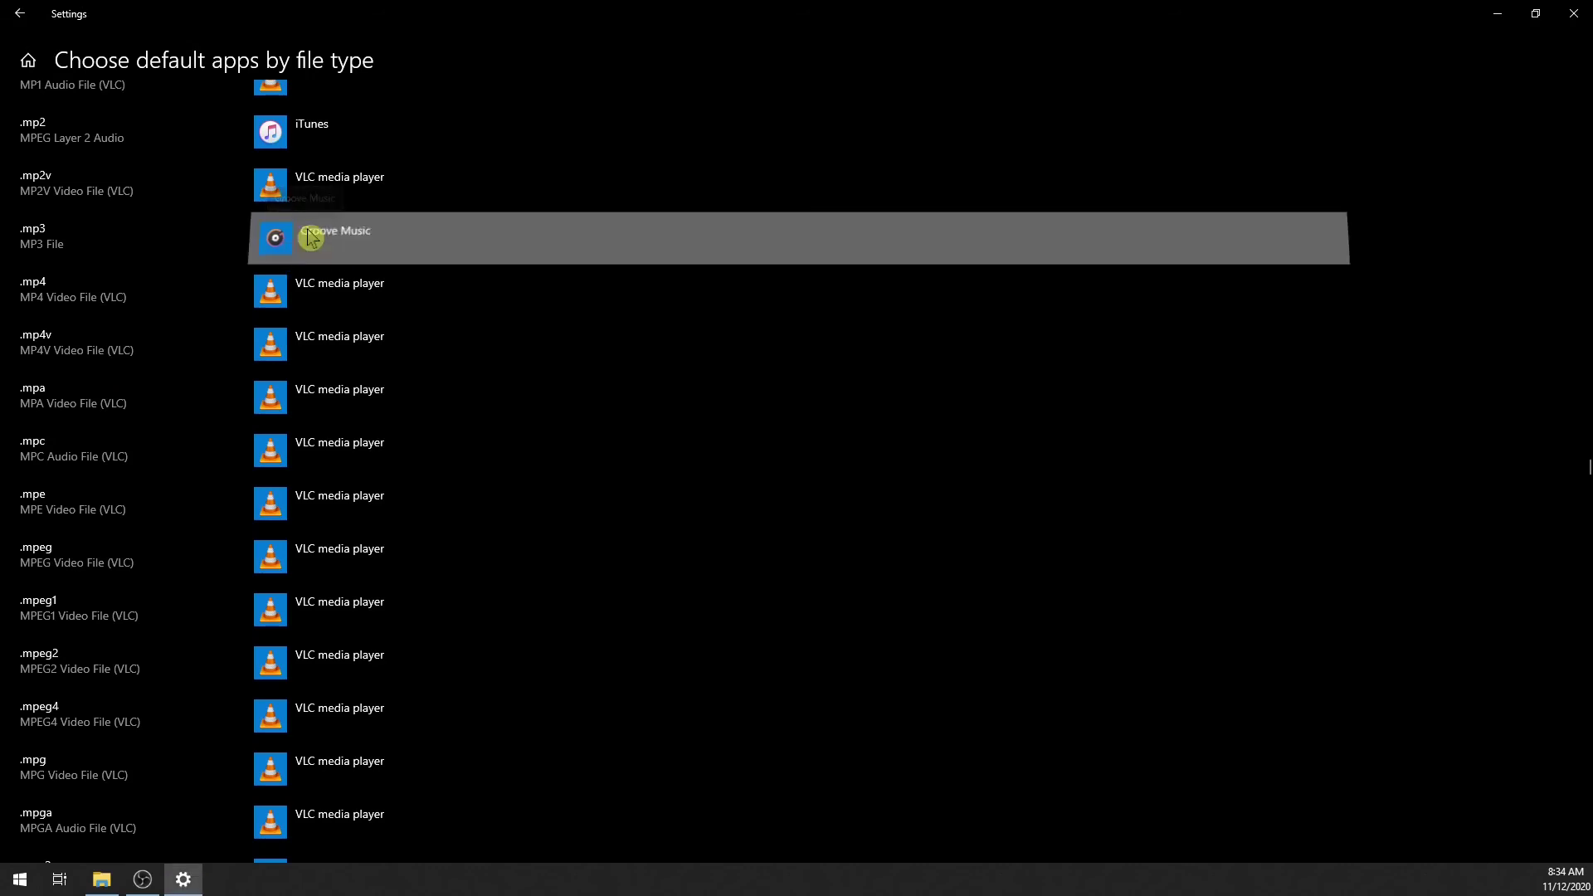
pyautogui.click(611, 237)
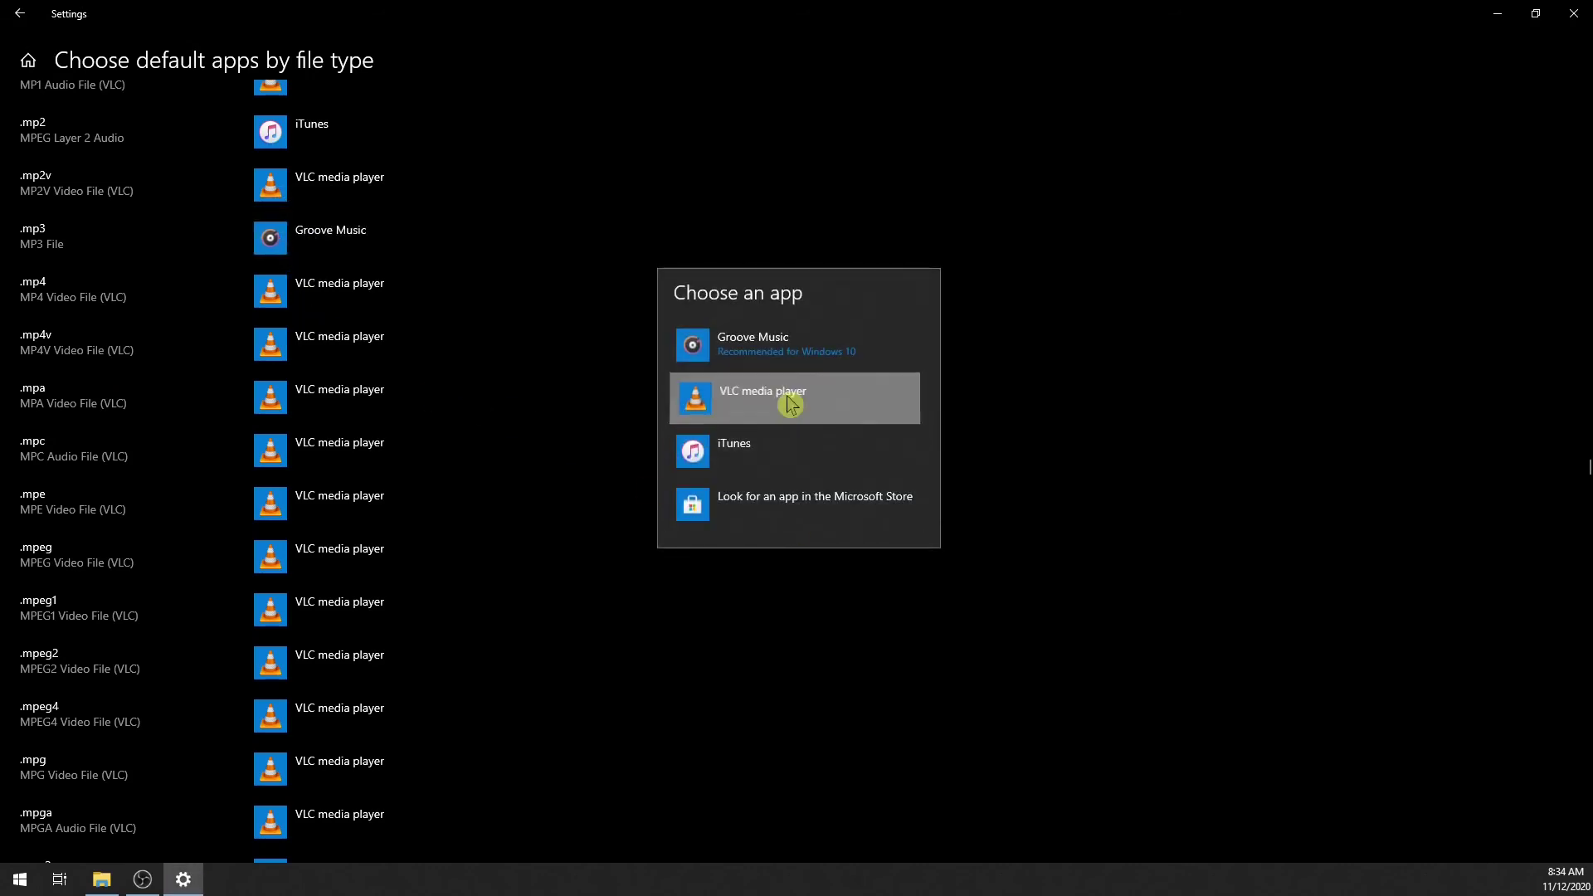